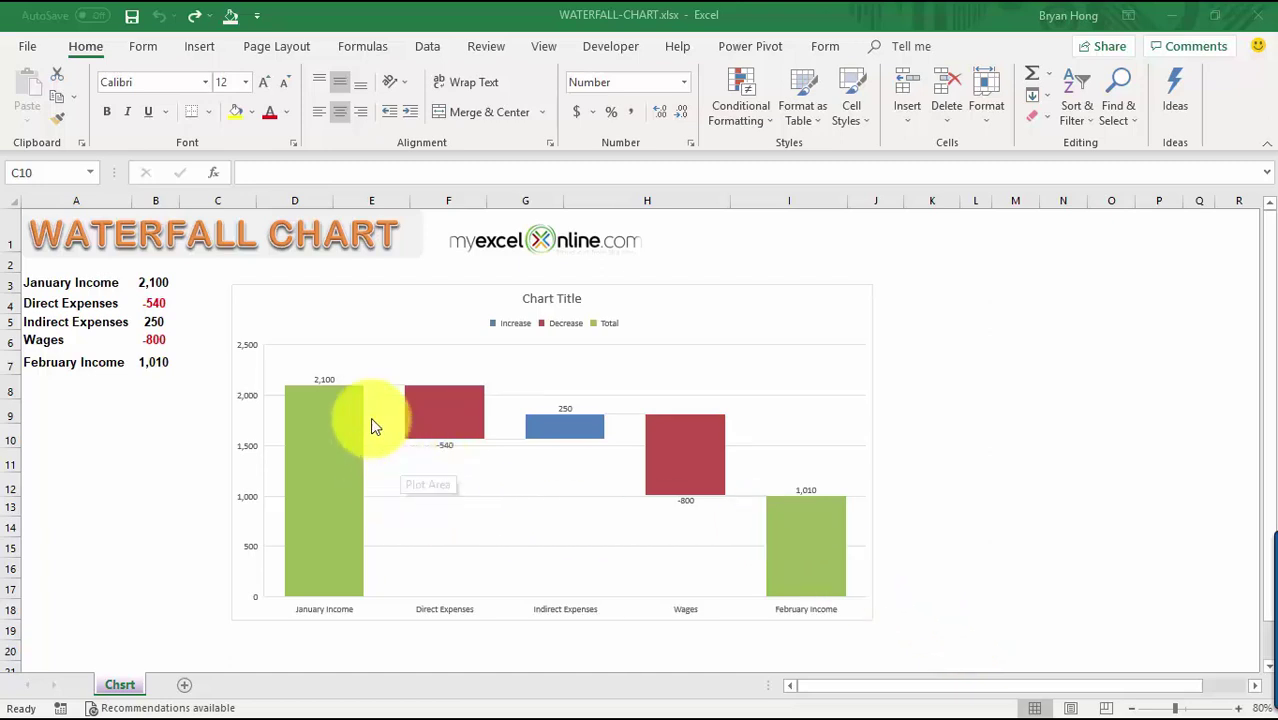
- Delete the existing waterfall chart from the sheet, leaving the income and expense data in place
mouse_move(463, 419)
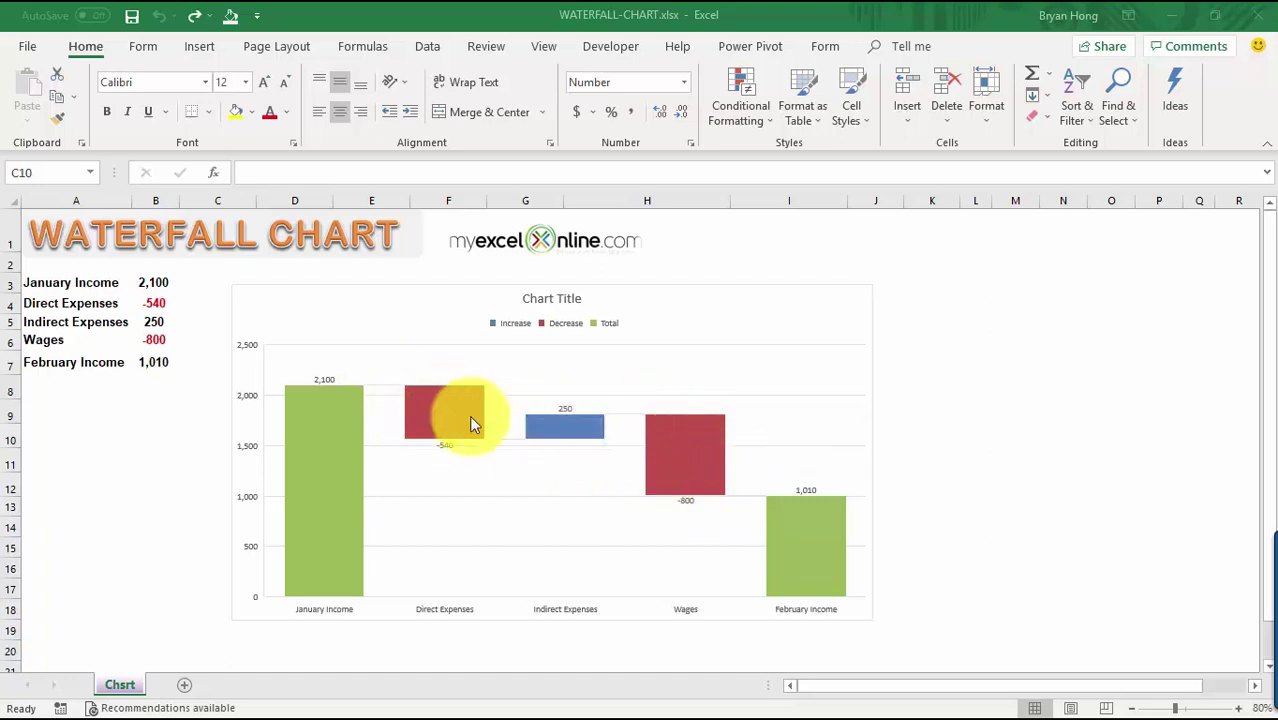
mouse_move(714, 476)
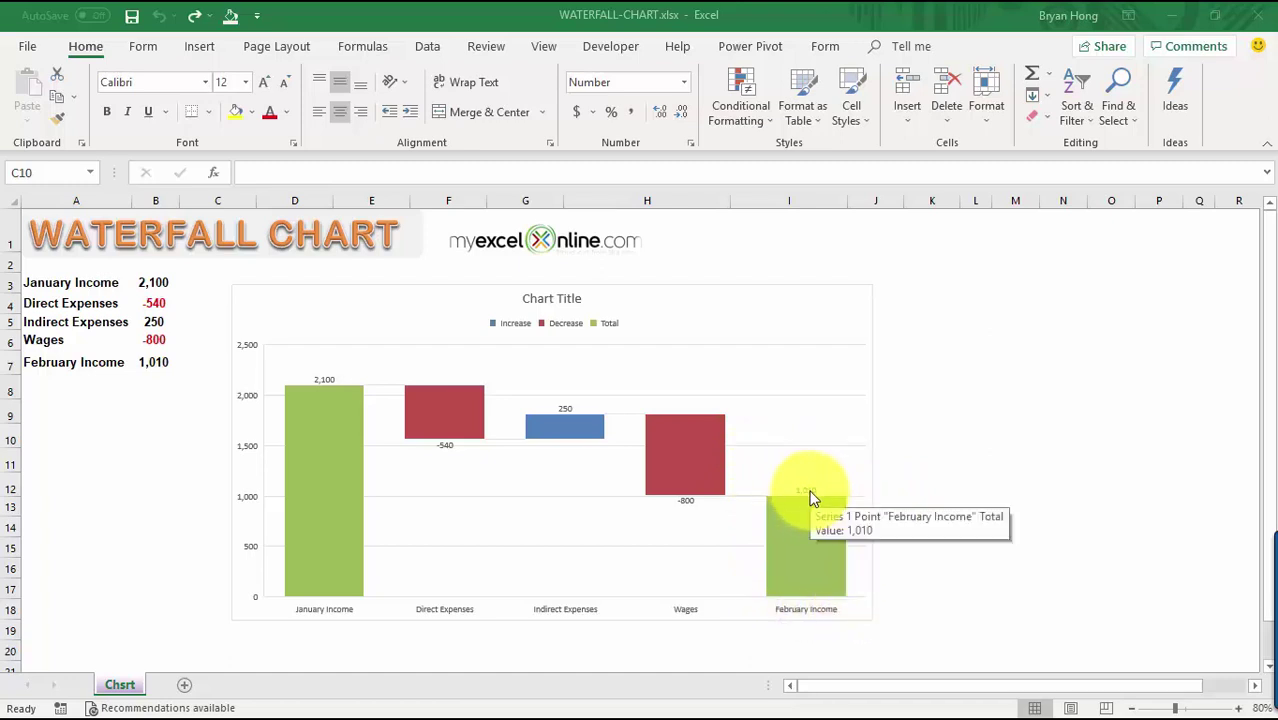
mouse_move(805, 492)
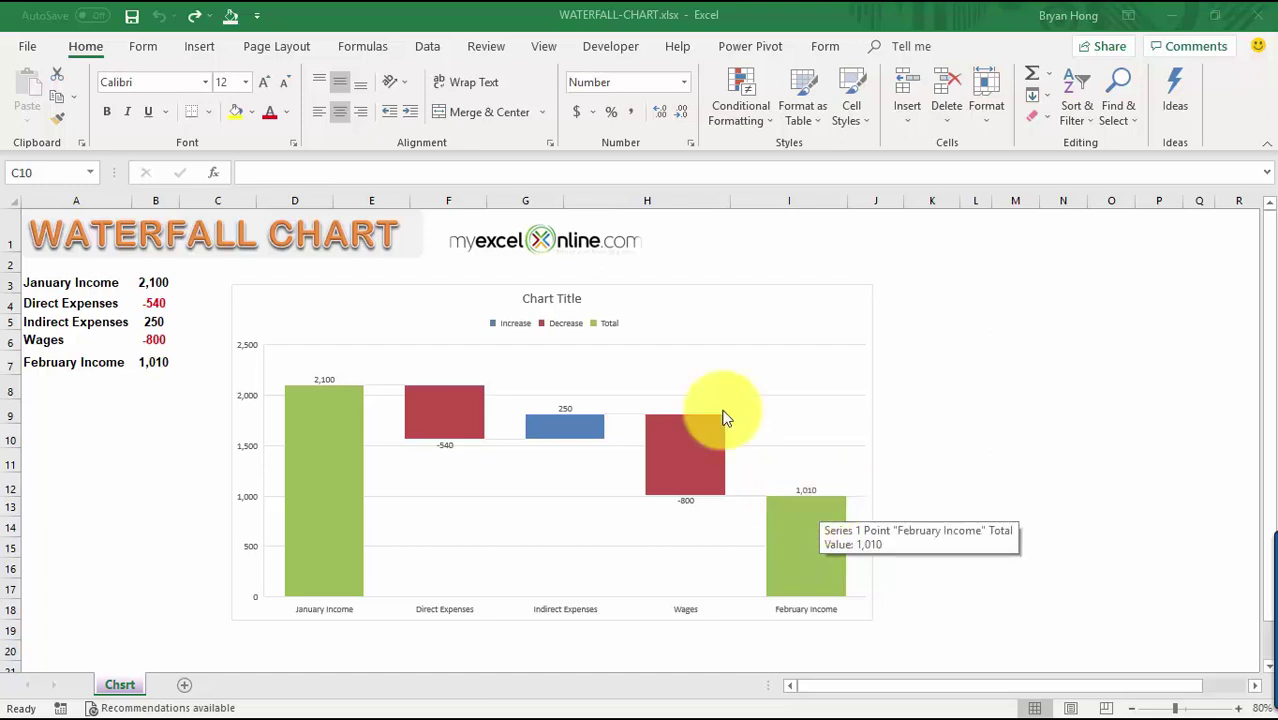
click(687, 297)
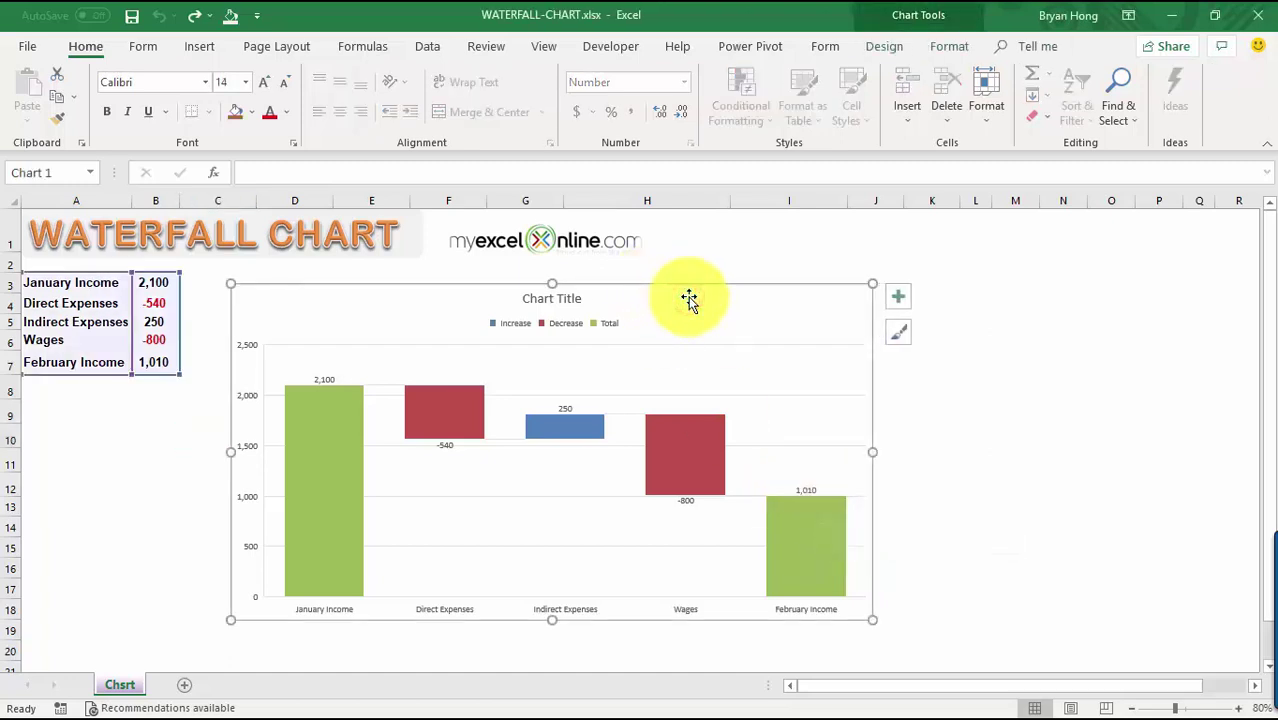
key(Delete)
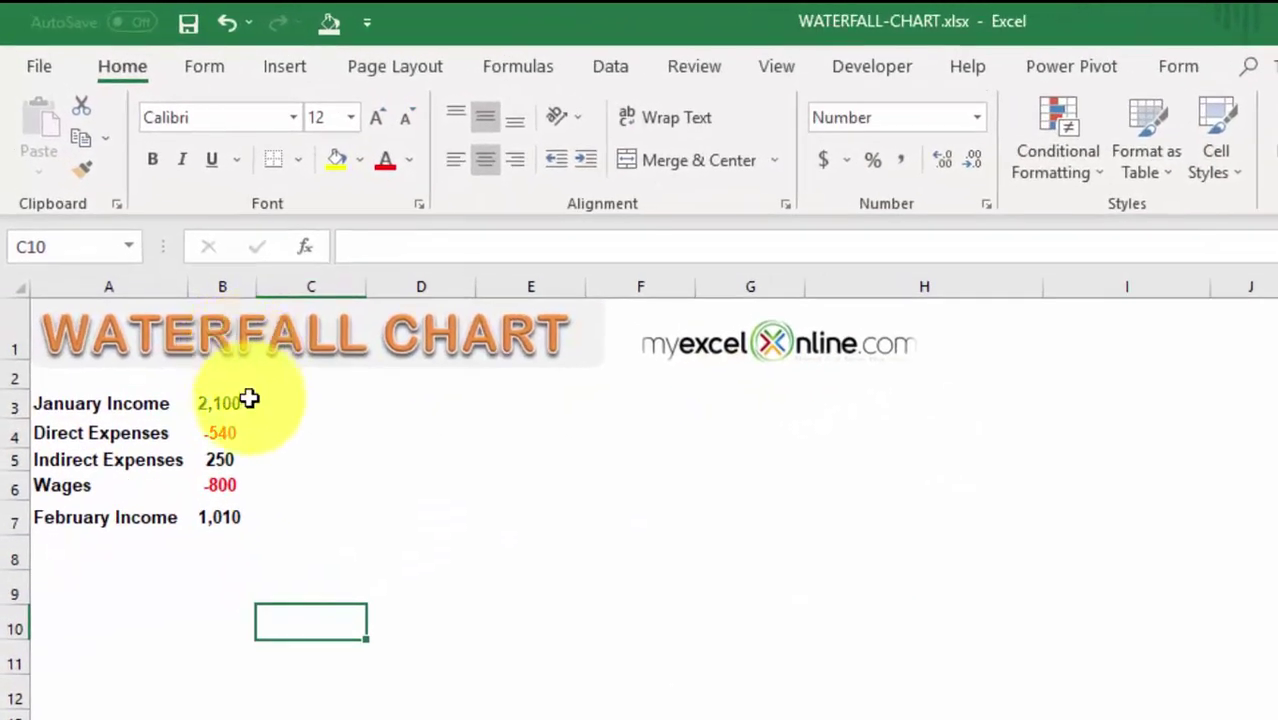
- Examine the income and expense rows in A3:B7 and the formula behind the February Income value in B7
click(145, 405)
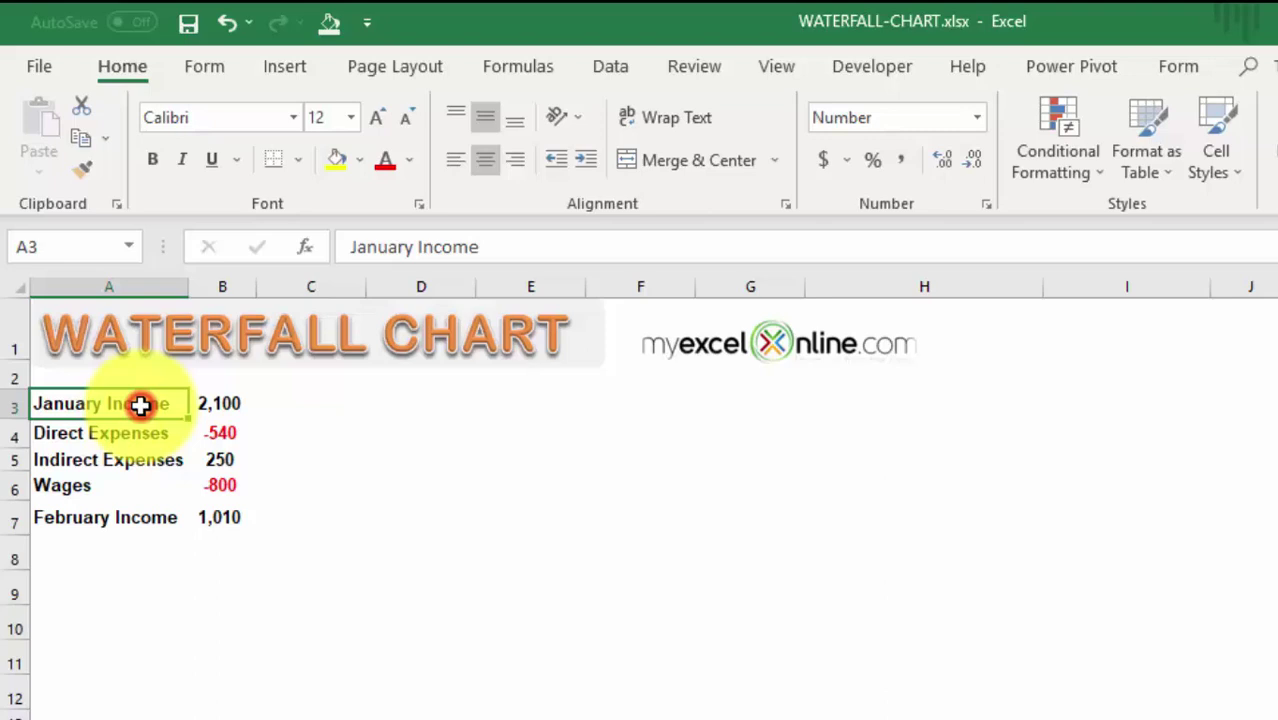
click(225, 403)
drag(170, 406, 228, 405)
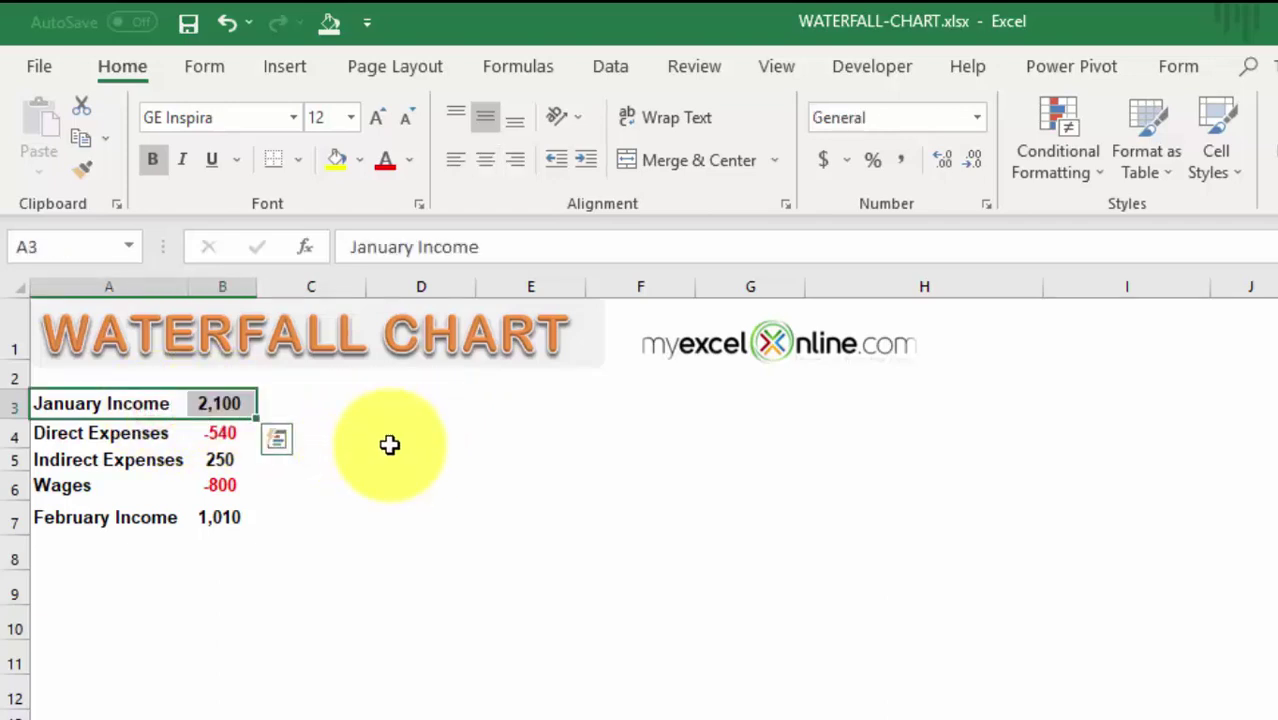
click(132, 434)
drag(157, 440, 210, 480)
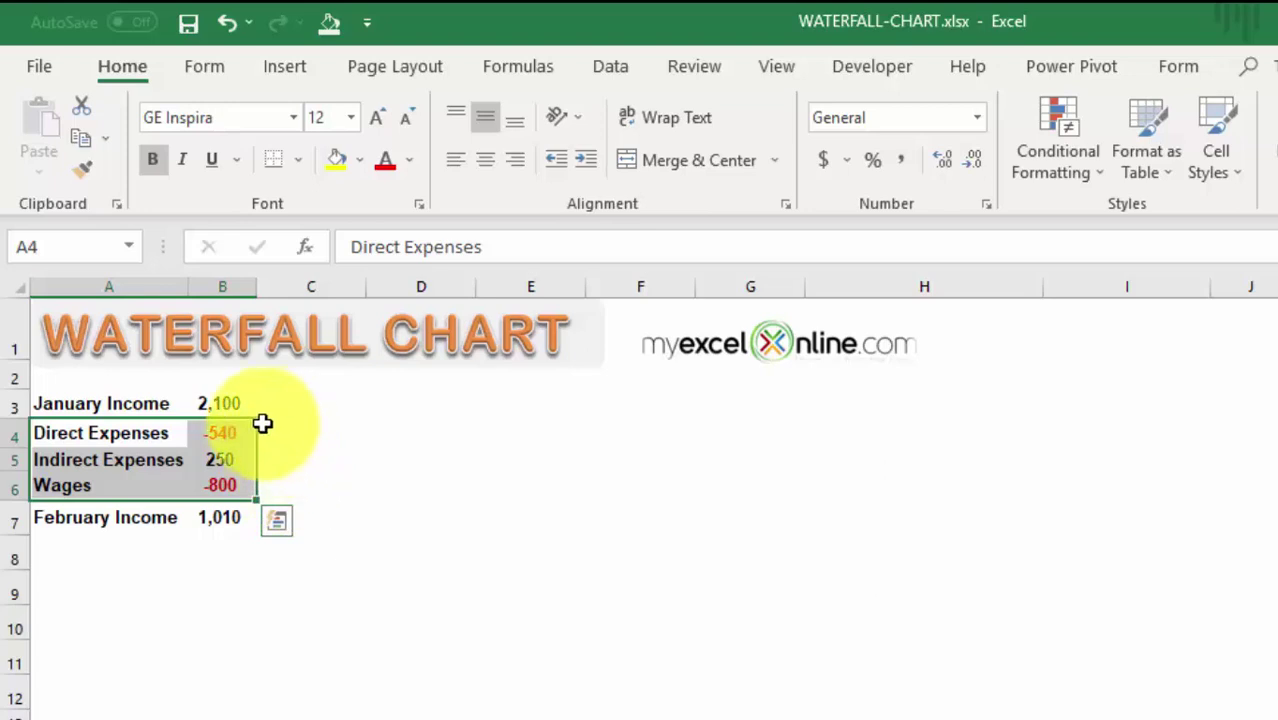
click(123, 519)
click(244, 518)
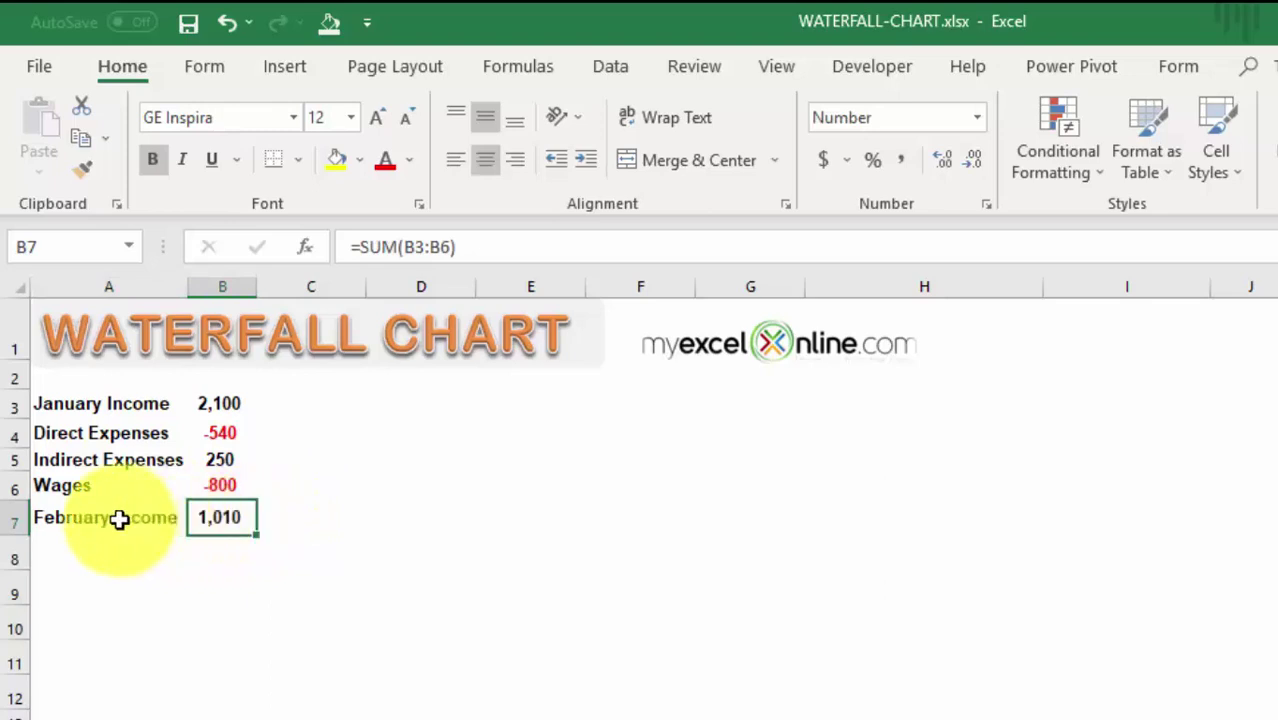
drag(114, 520, 245, 520)
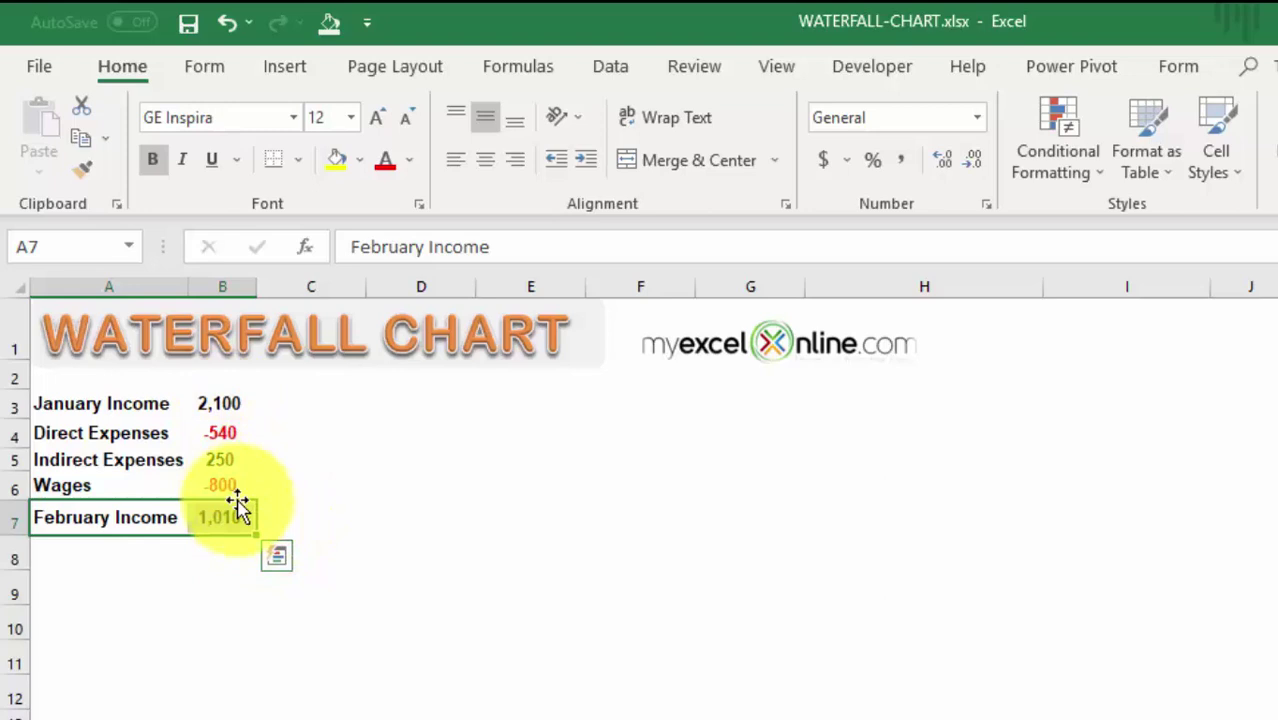
drag(240, 403, 240, 485)
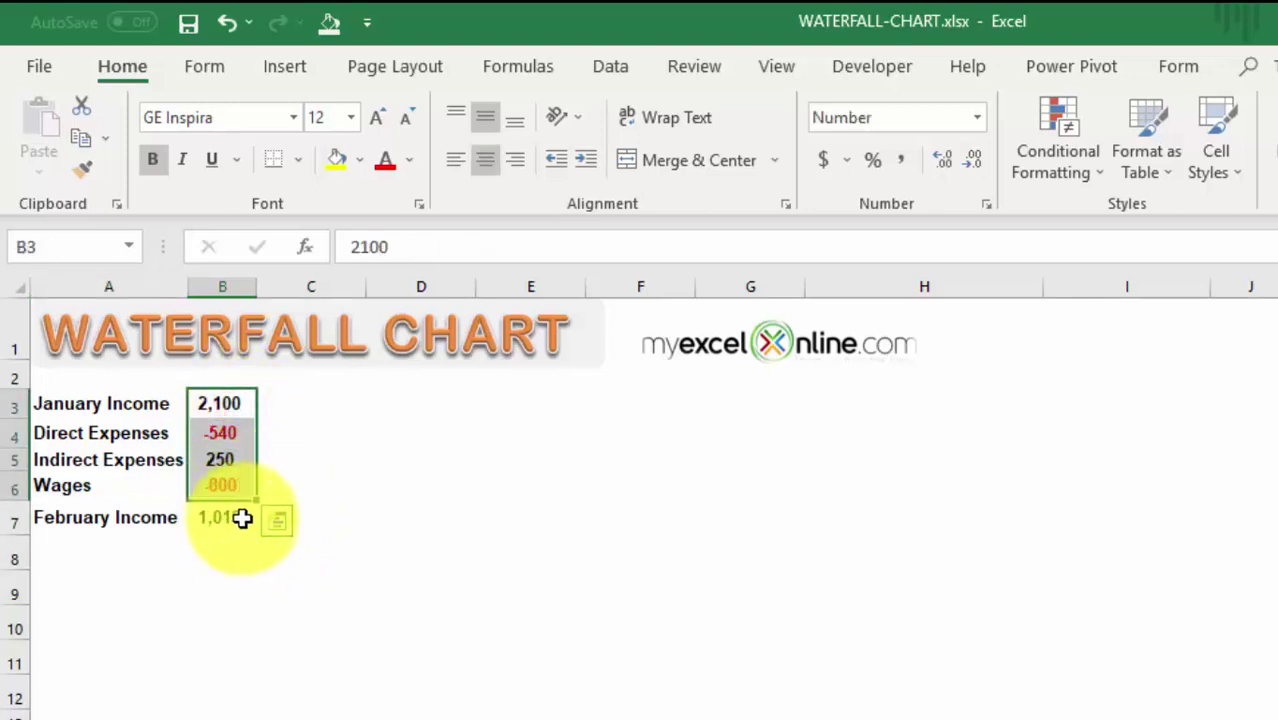
click(248, 517)
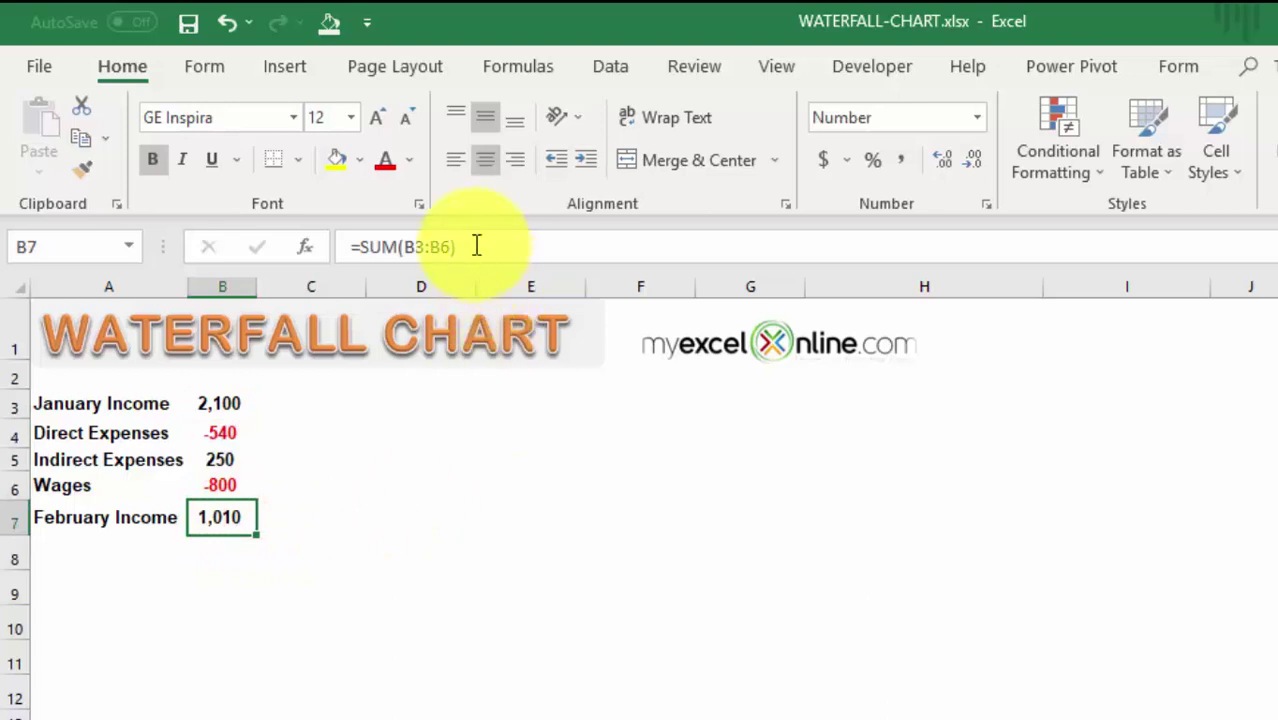
double_click(222, 516)
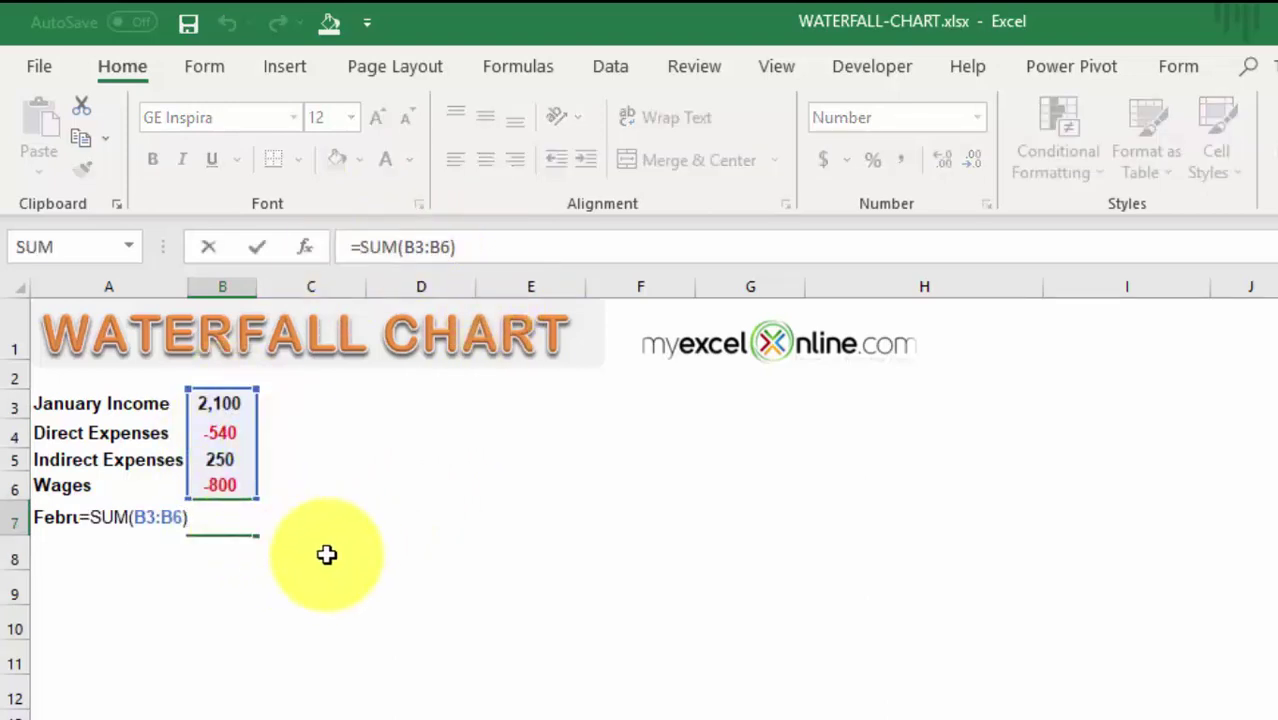
key(Return)
click(312, 485)
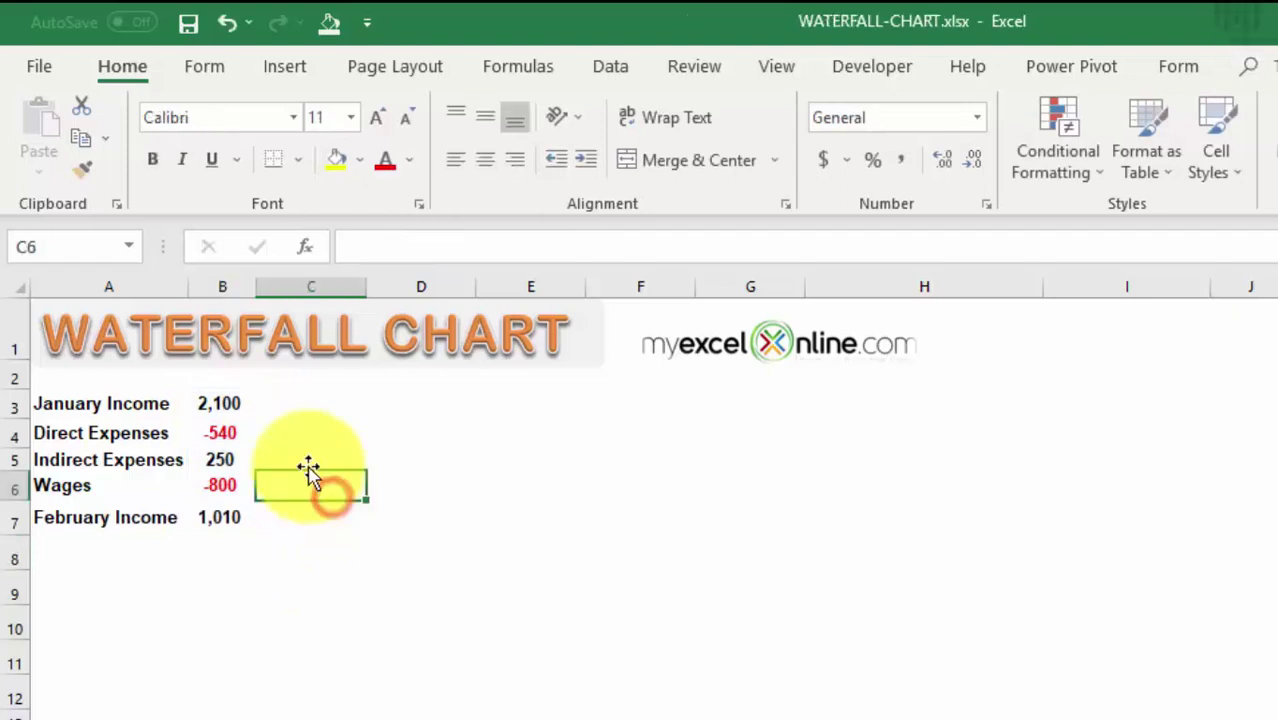
- Insert a Waterfall chart from A3:B7 and enlarge it beside the data, spanning about columns C to J and rows 3 to 19
click(130, 402)
drag(130, 402, 220, 512)
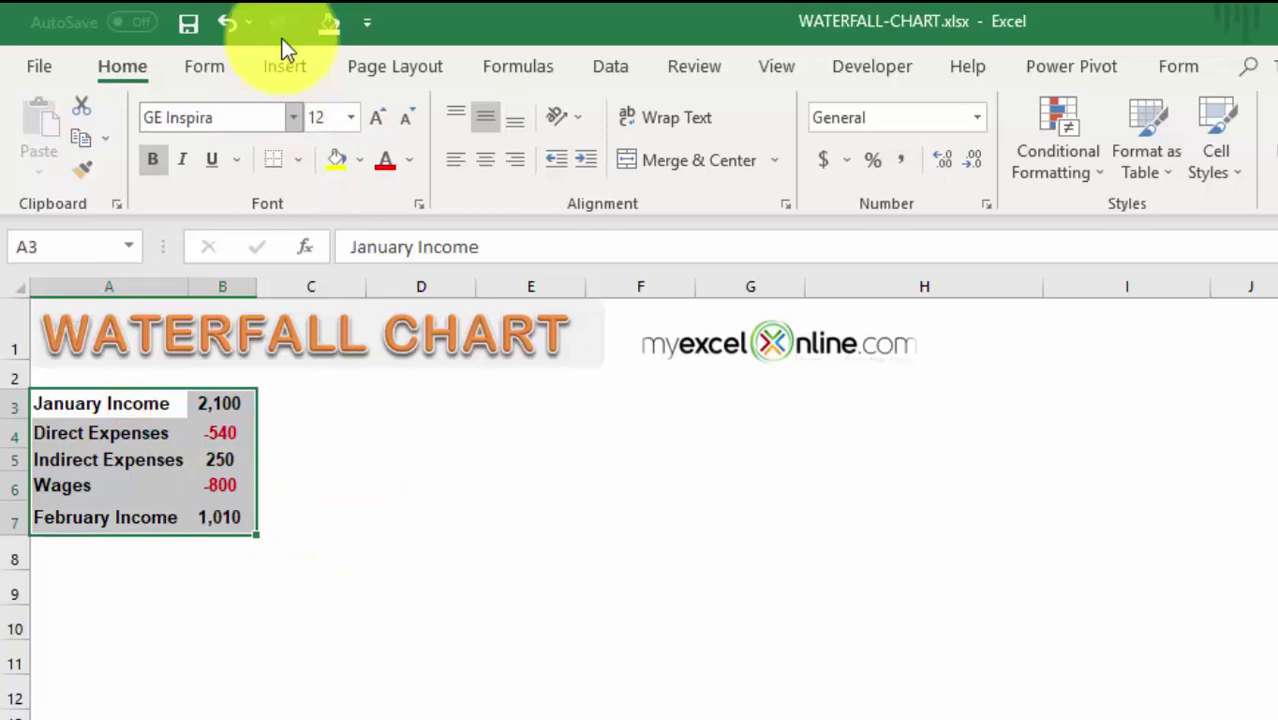
click(292, 64)
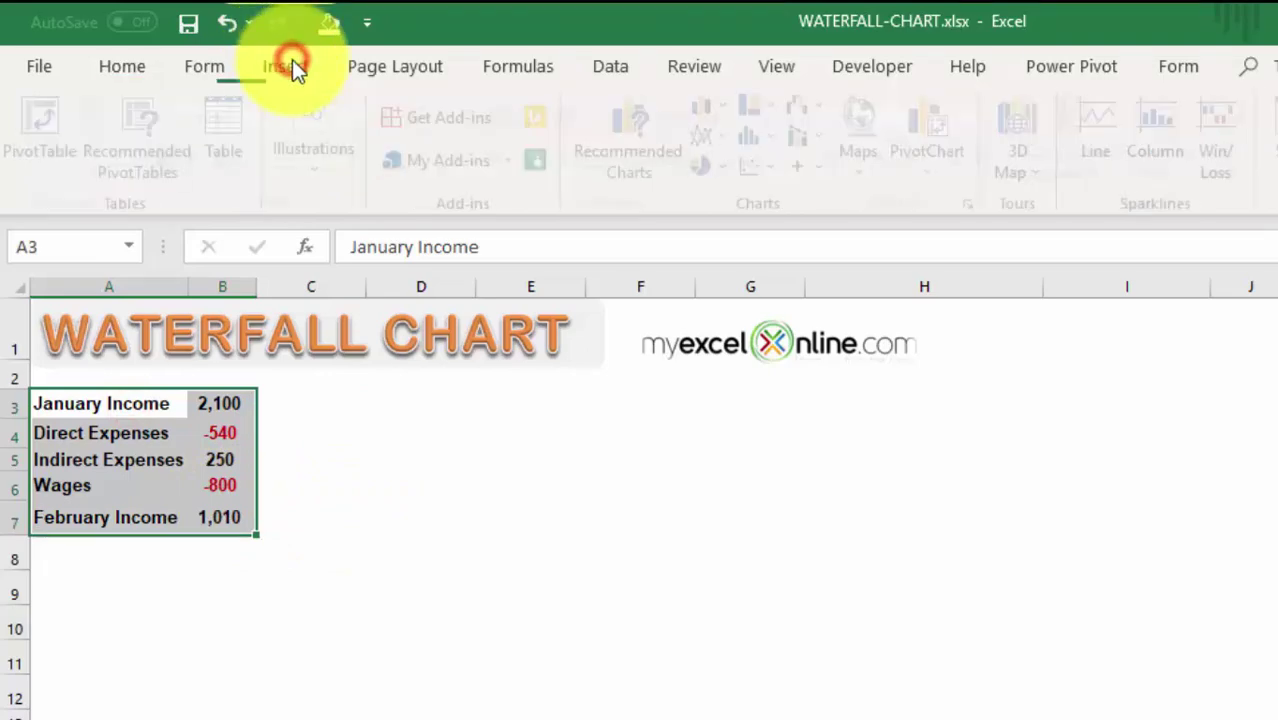
click(513, 131)
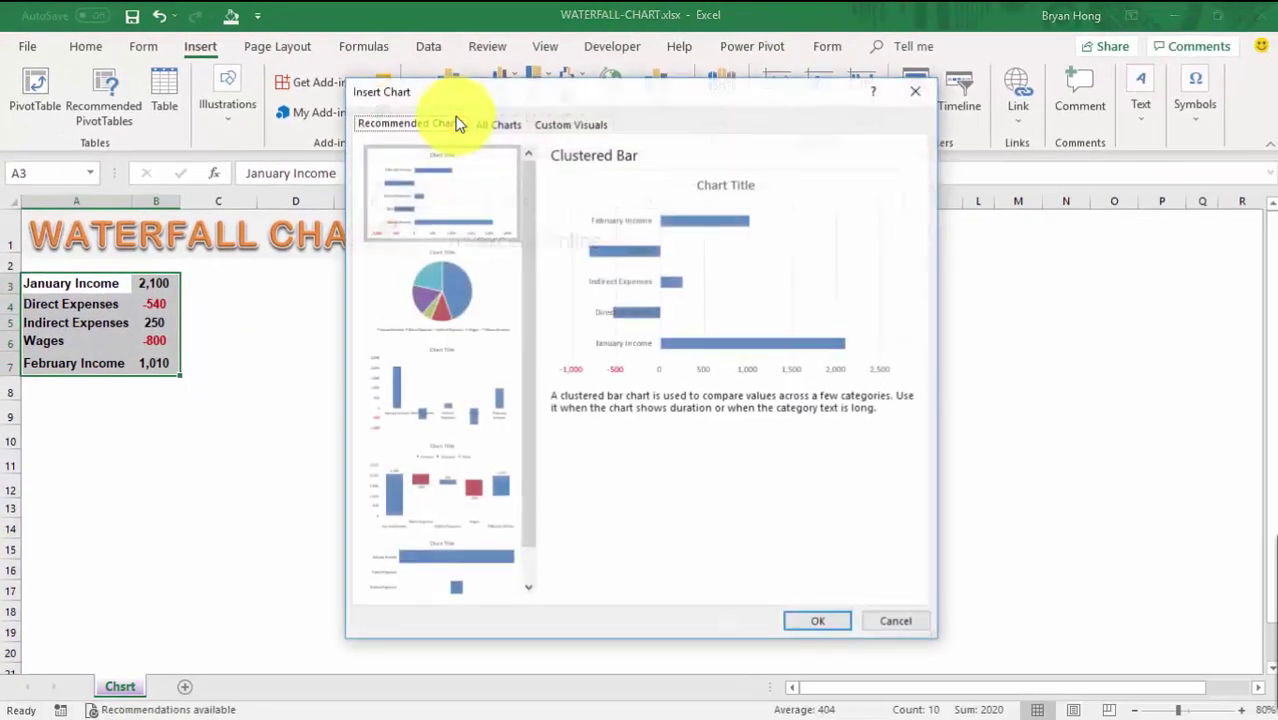
click(510, 124)
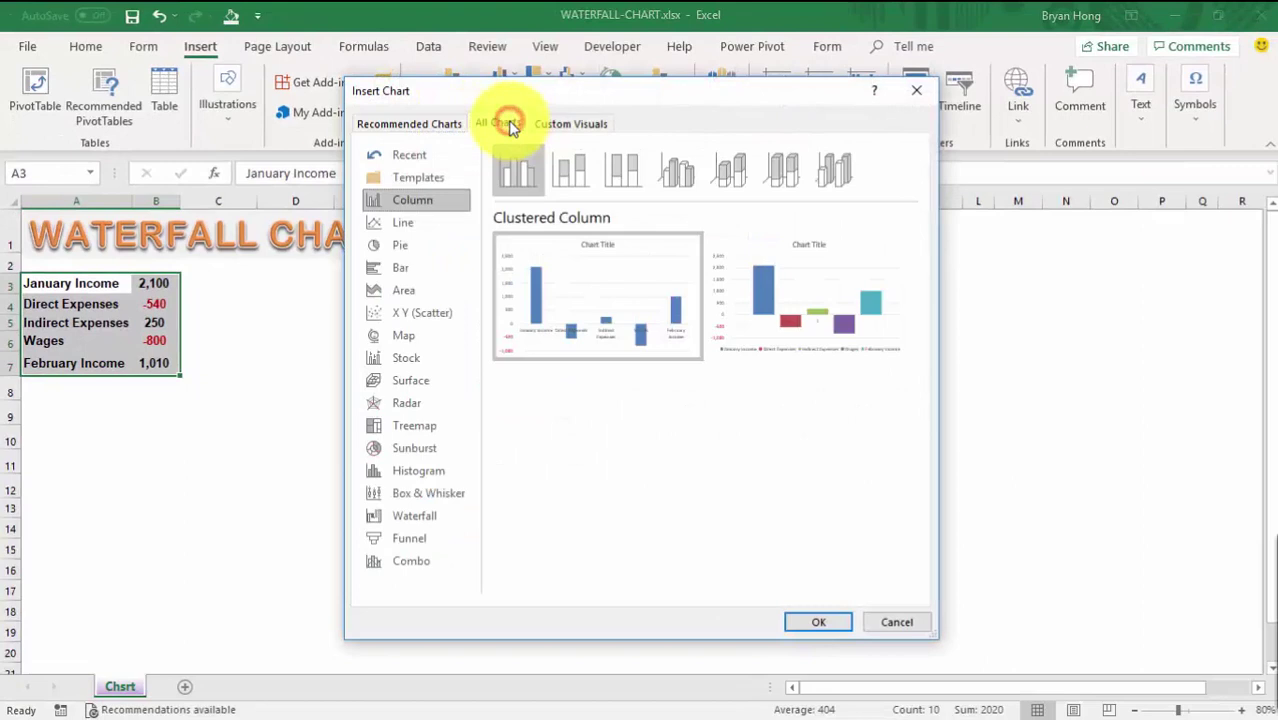
click(446, 516)
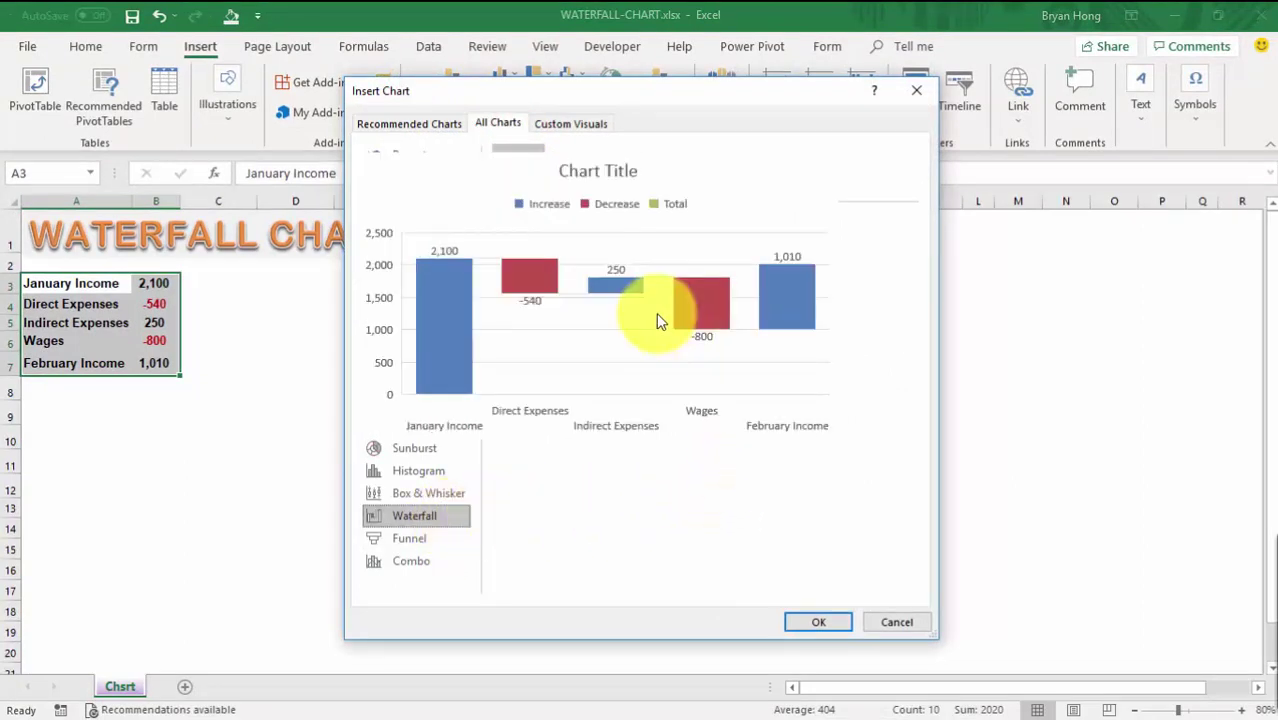
click(820, 622)
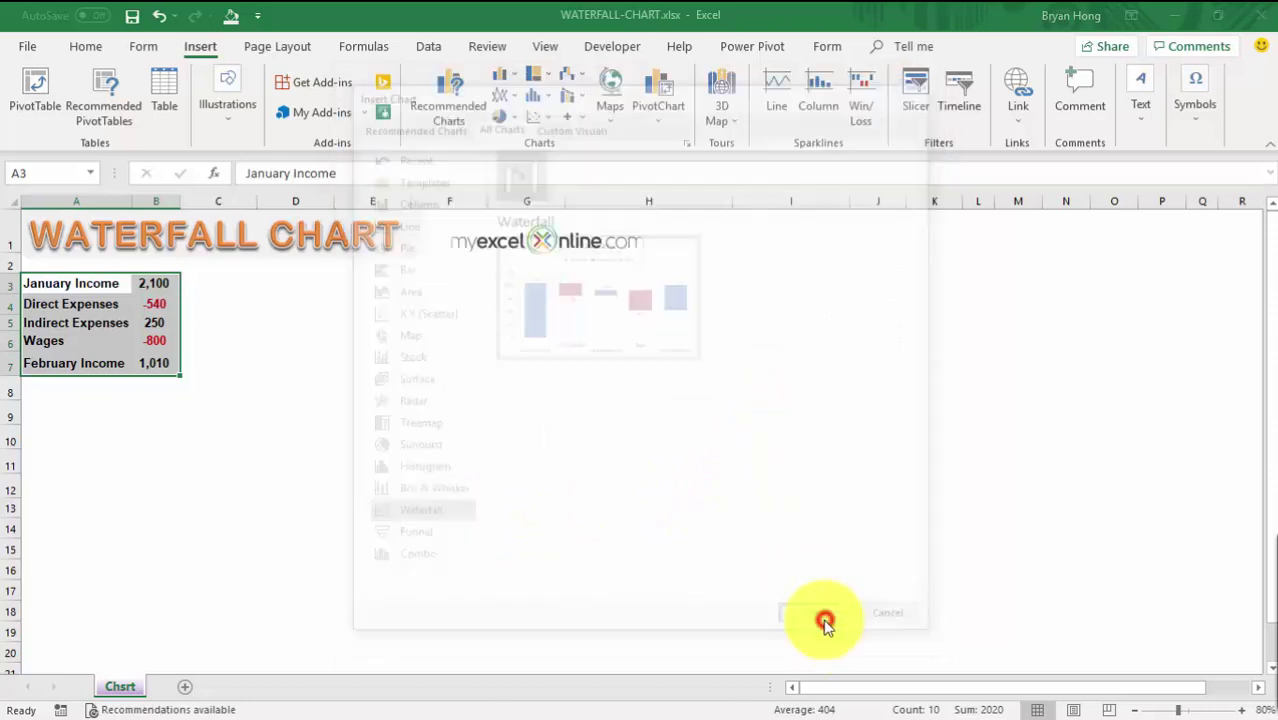
drag(494, 333, 258, 275)
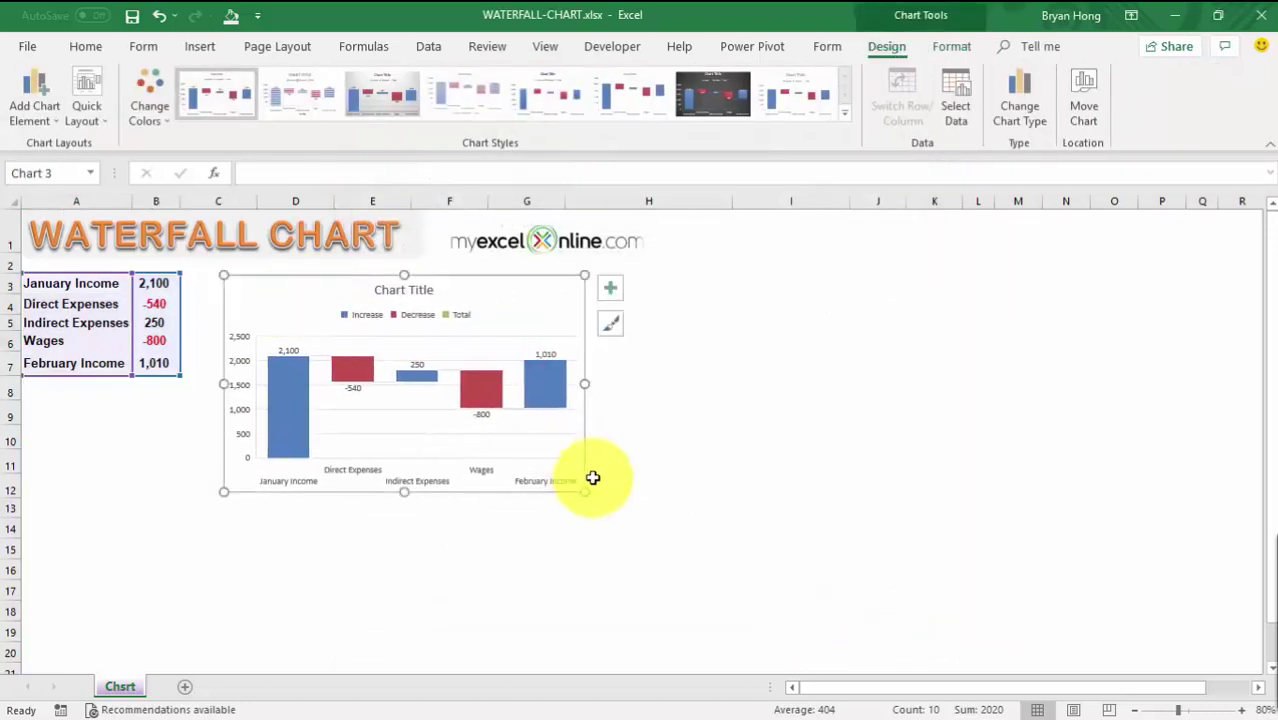
drag(585, 491, 881, 640)
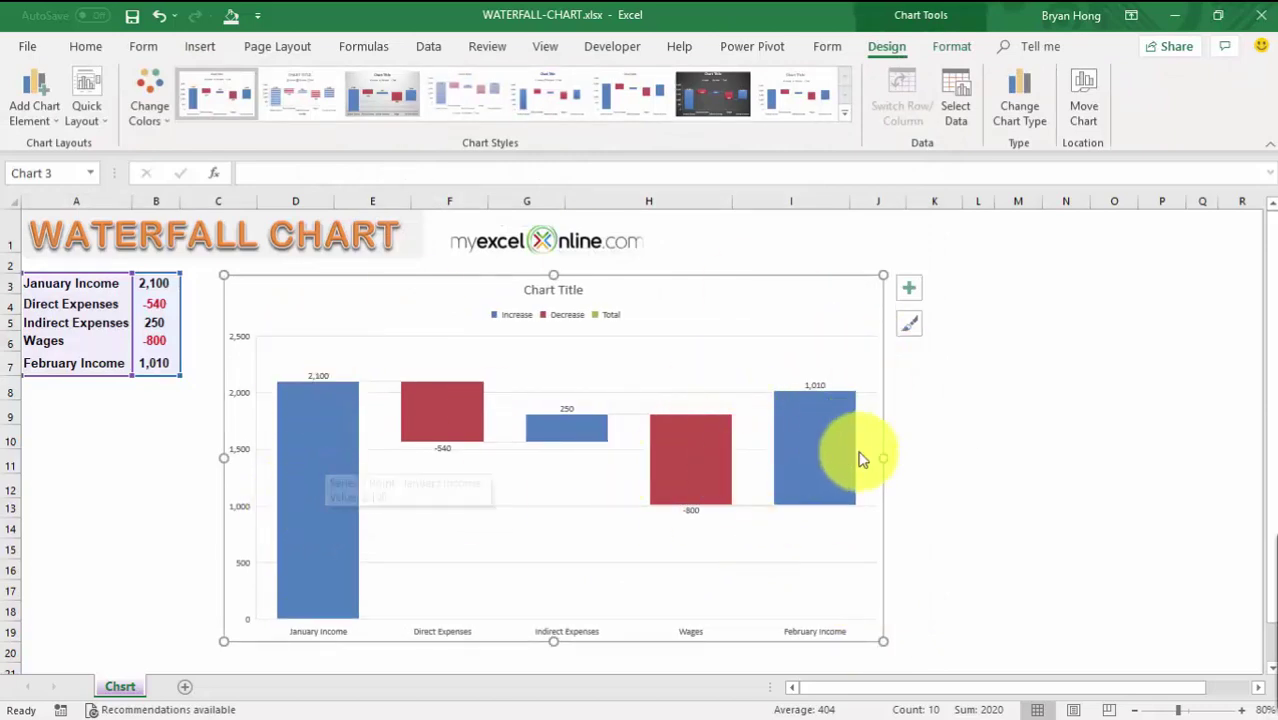
- Set only the January Income column of the waterfall chart as a total in its data point formatting
mouse_move(821, 488)
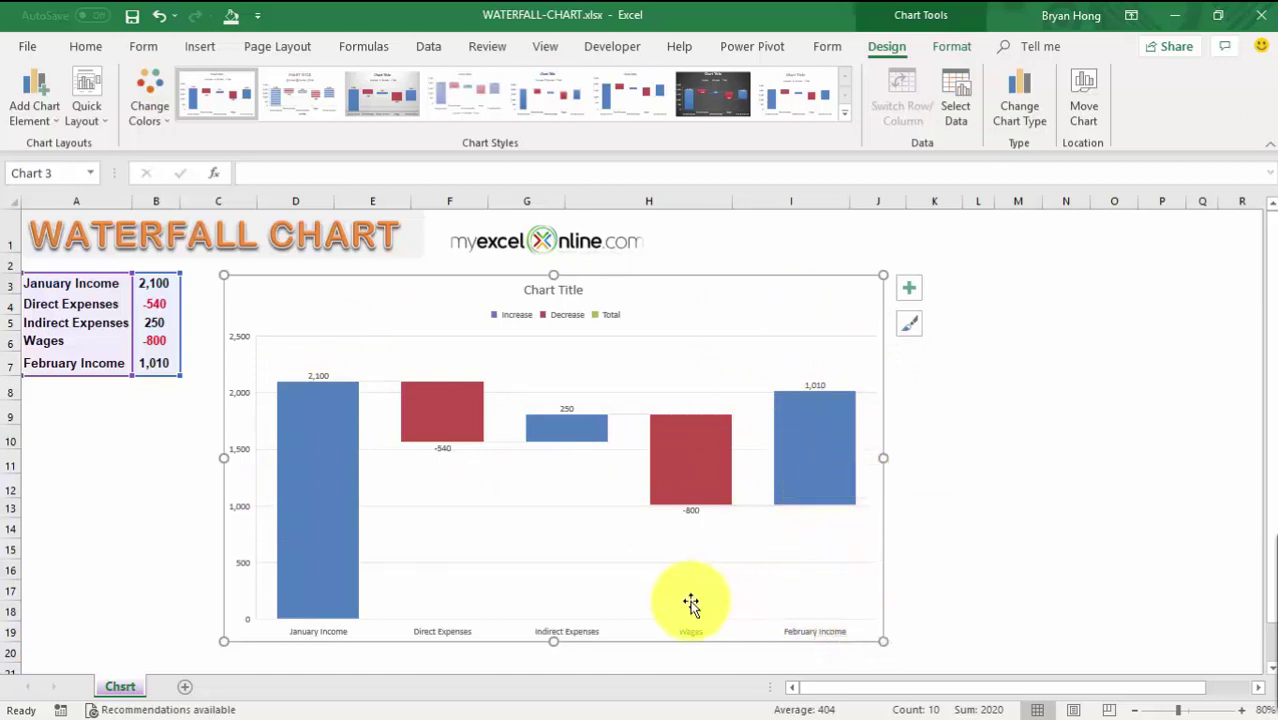
click(310, 427)
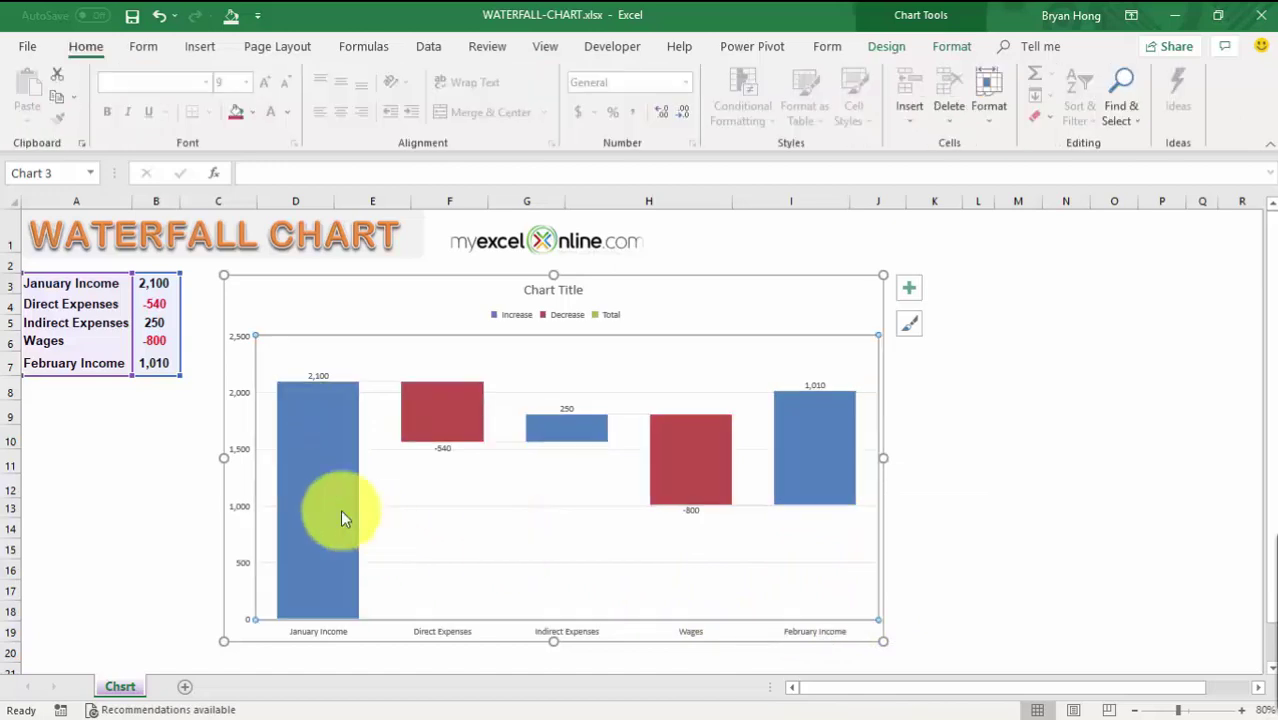
click(333, 502)
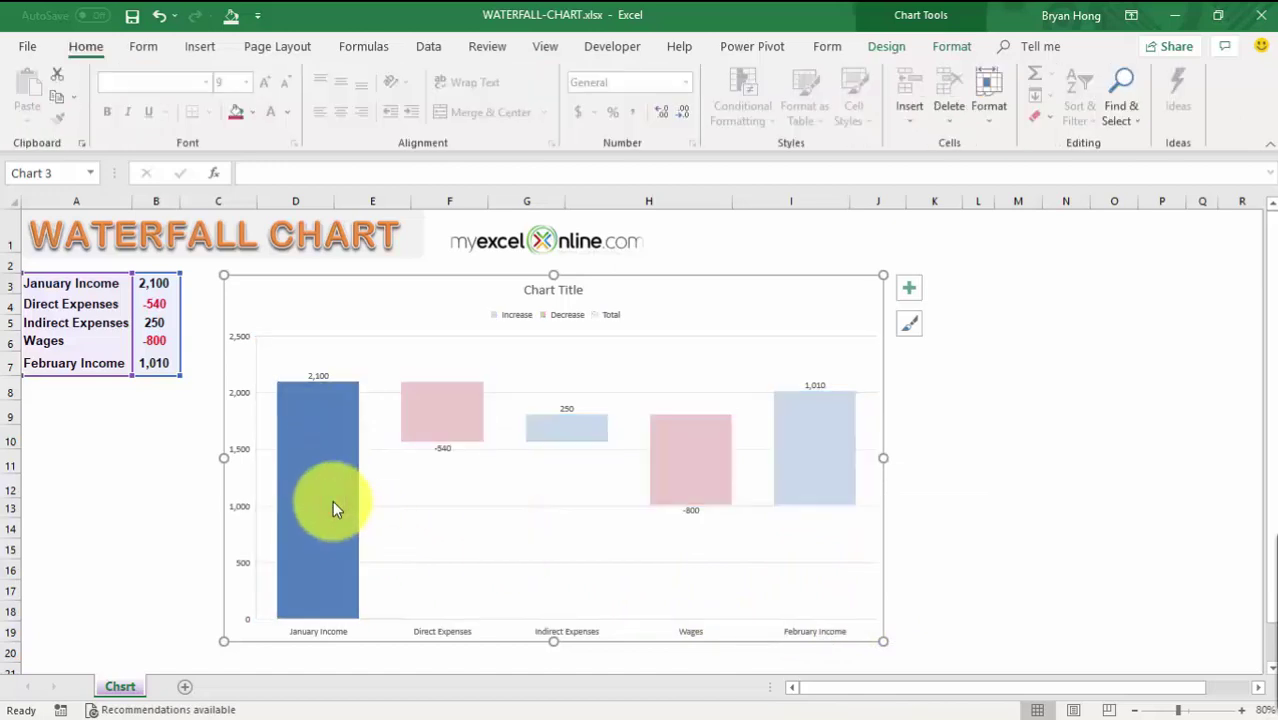
right_click(324, 436)
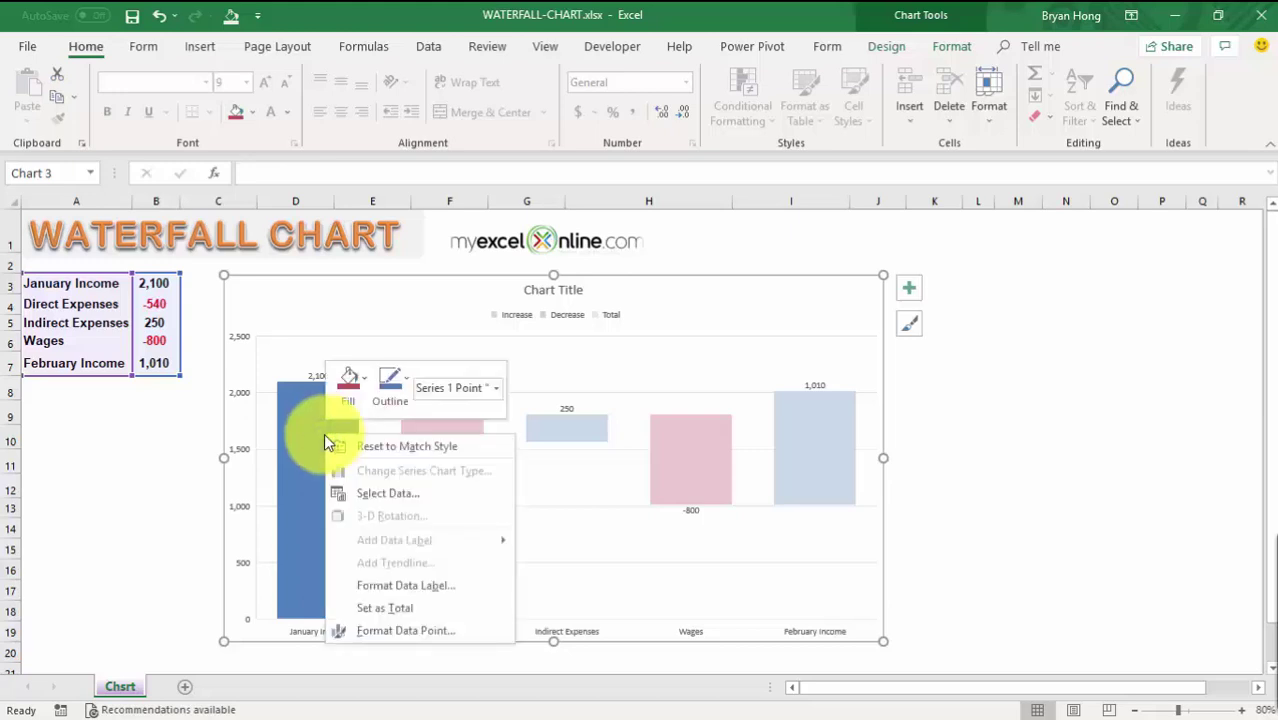
click(420, 631)
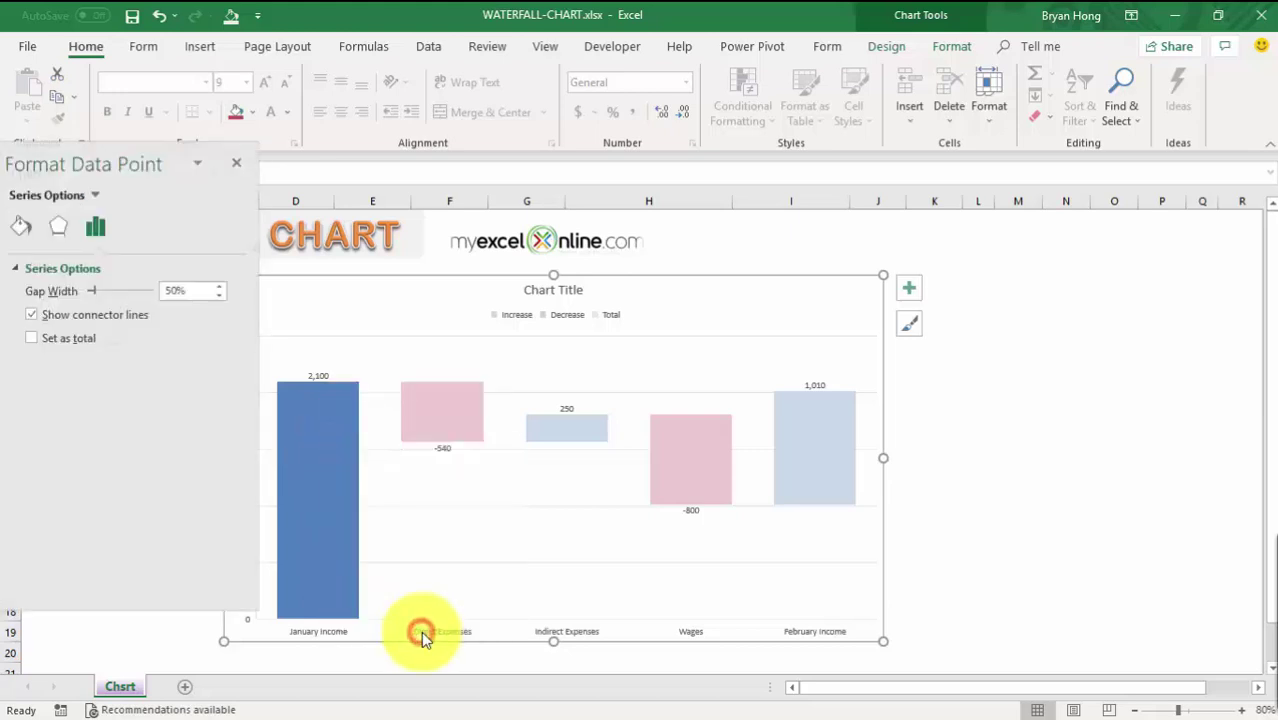
click(34, 340)
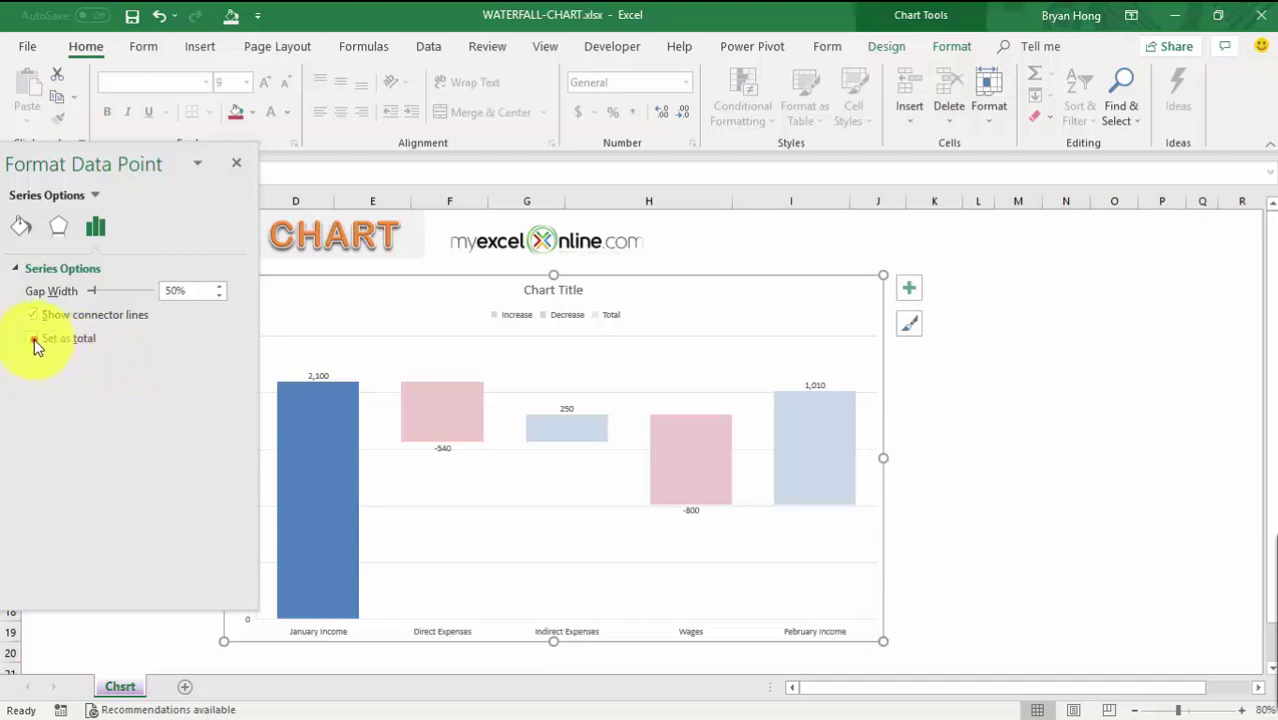
click(238, 164)
click(913, 481)
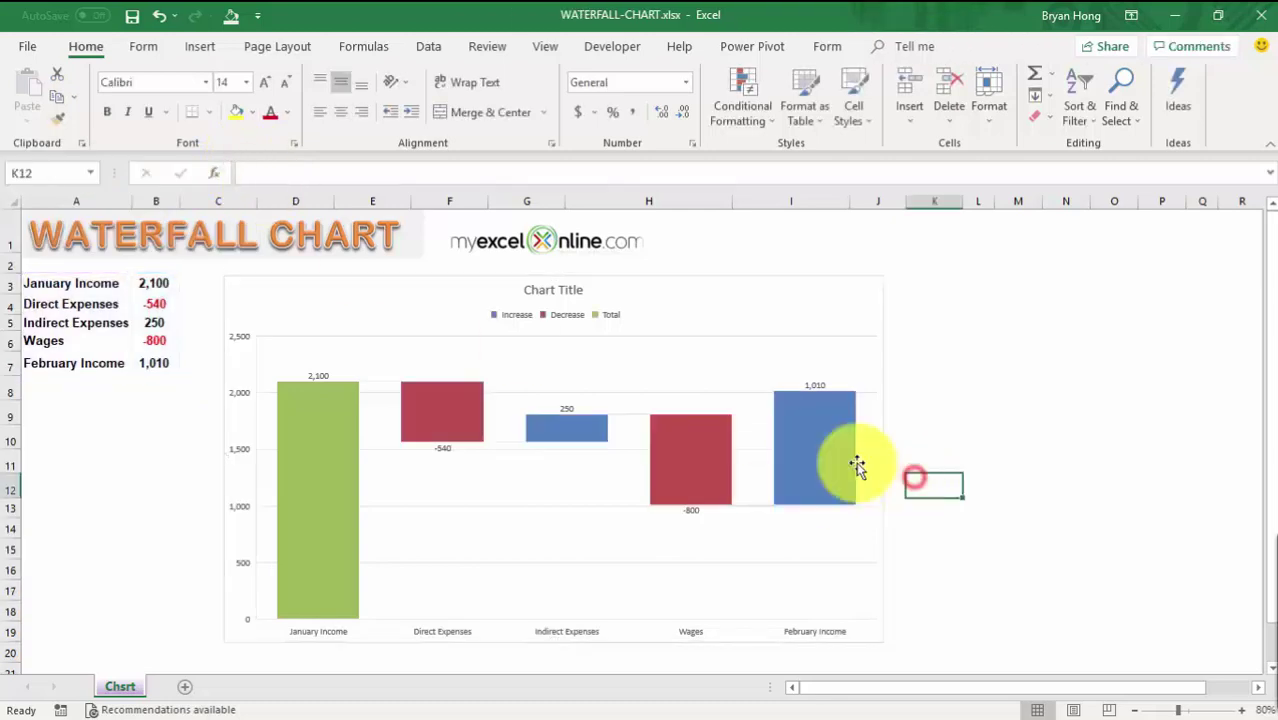
- Set the February Income data point as a total and close its formatting options
click(829, 441)
click(829, 441)
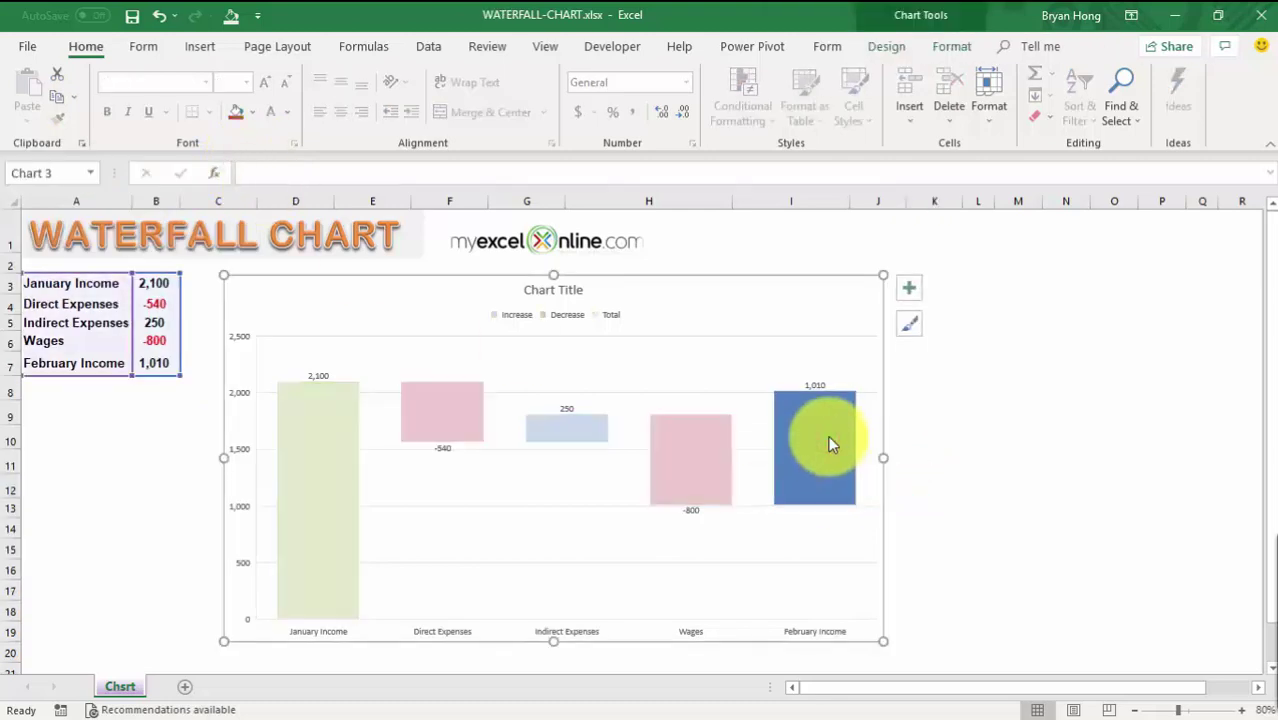
mouse_move(825, 440)
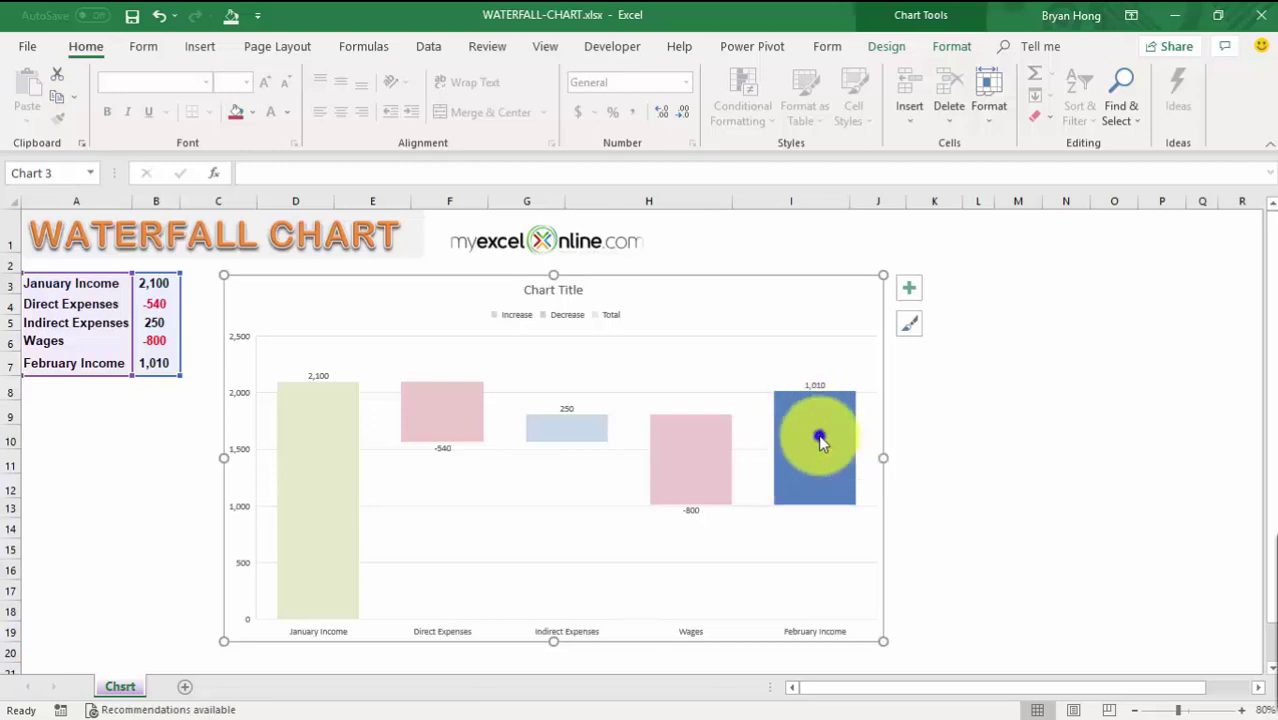
right_click(818, 443)
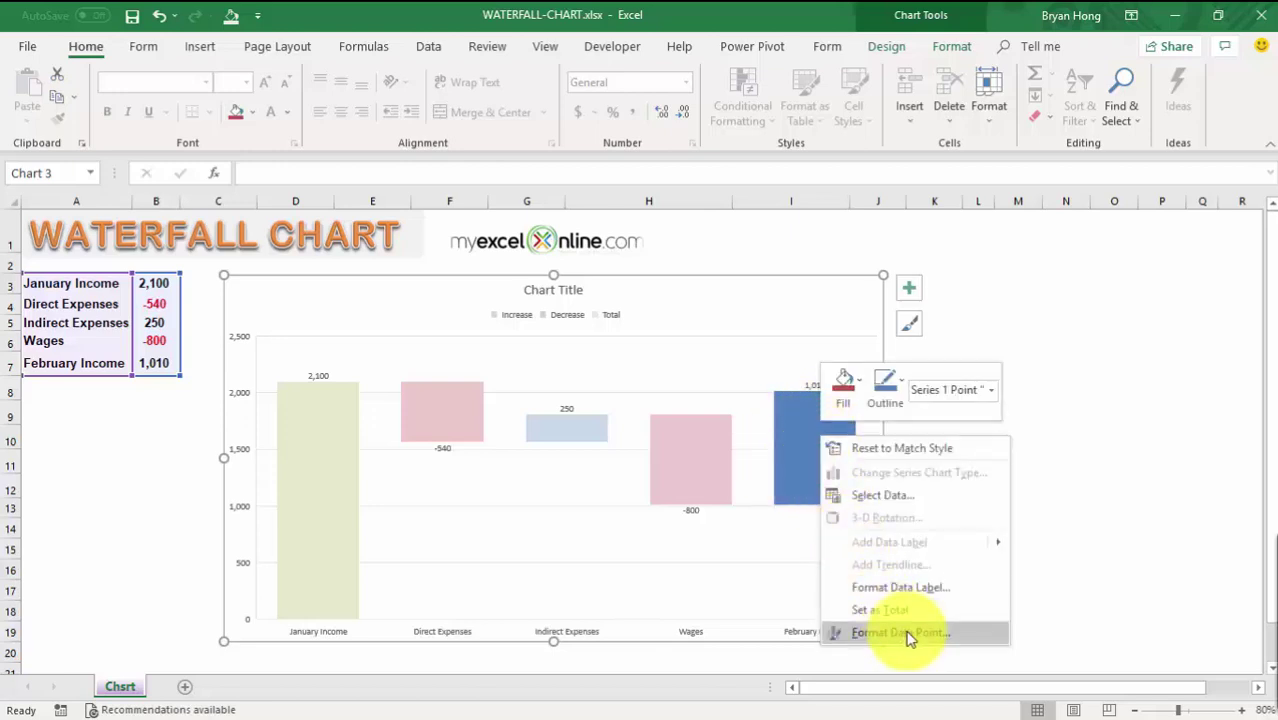
click(955, 633)
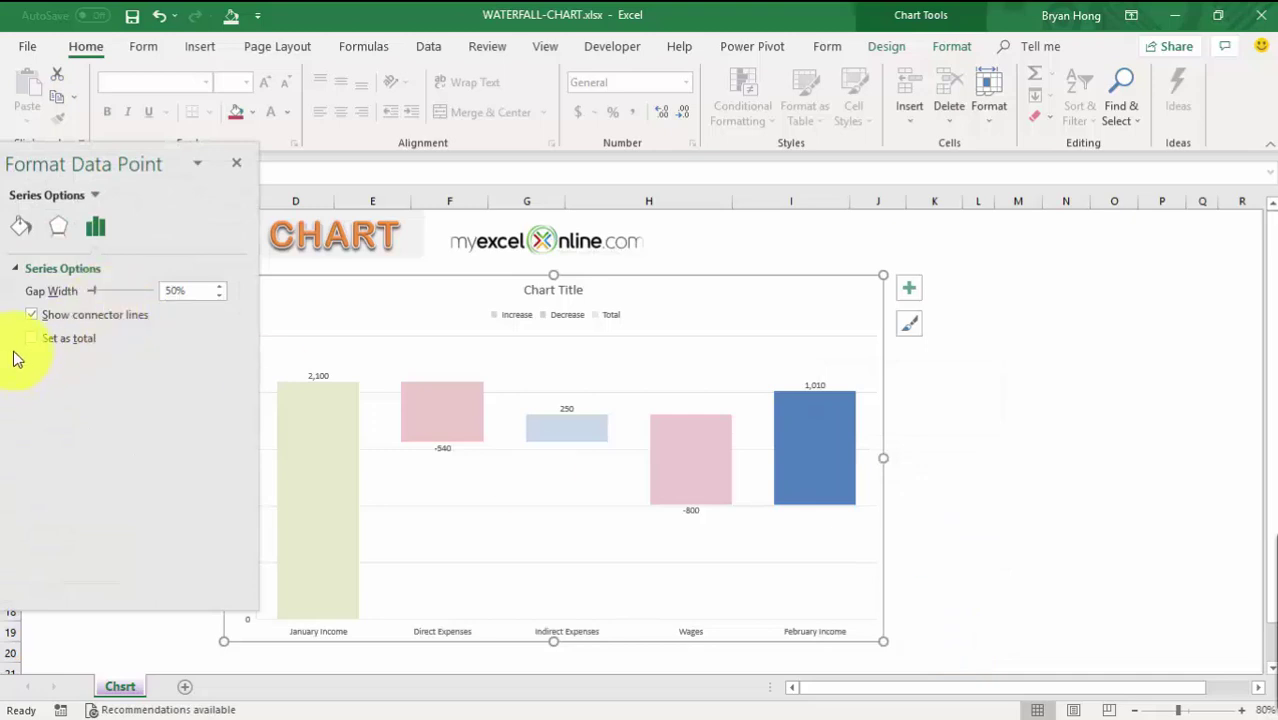
click(31, 340)
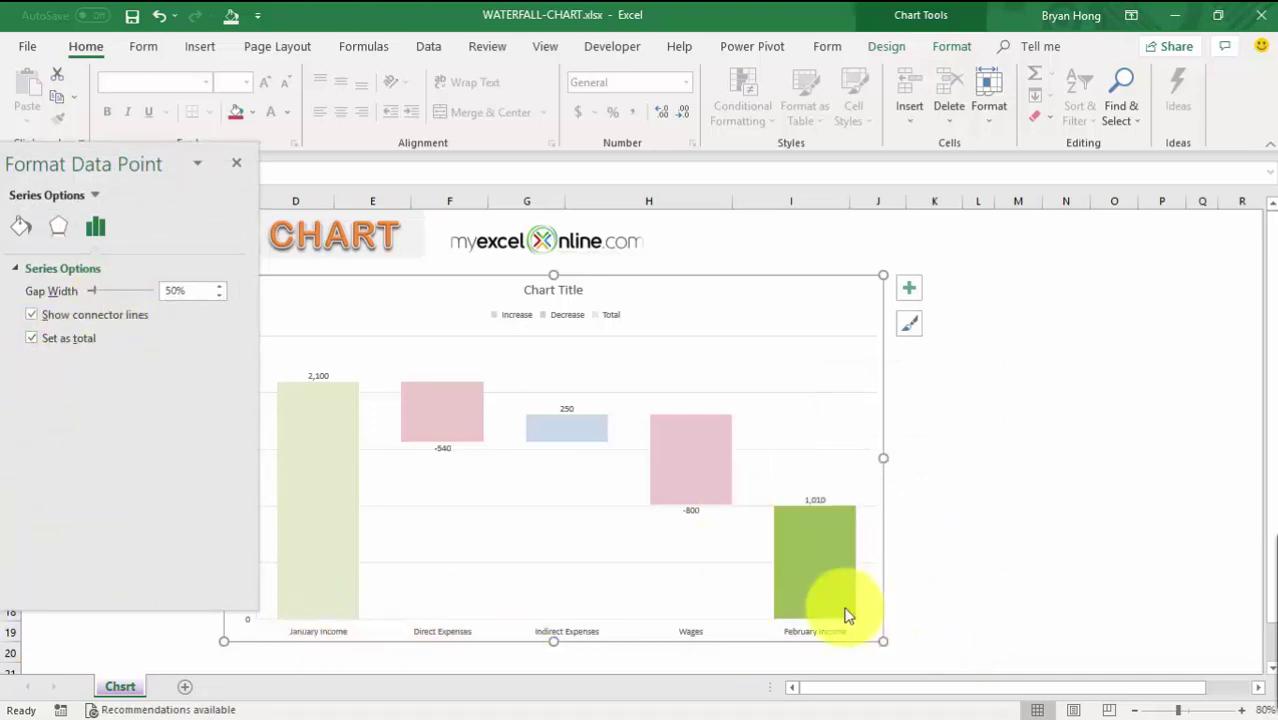
click(237, 162)
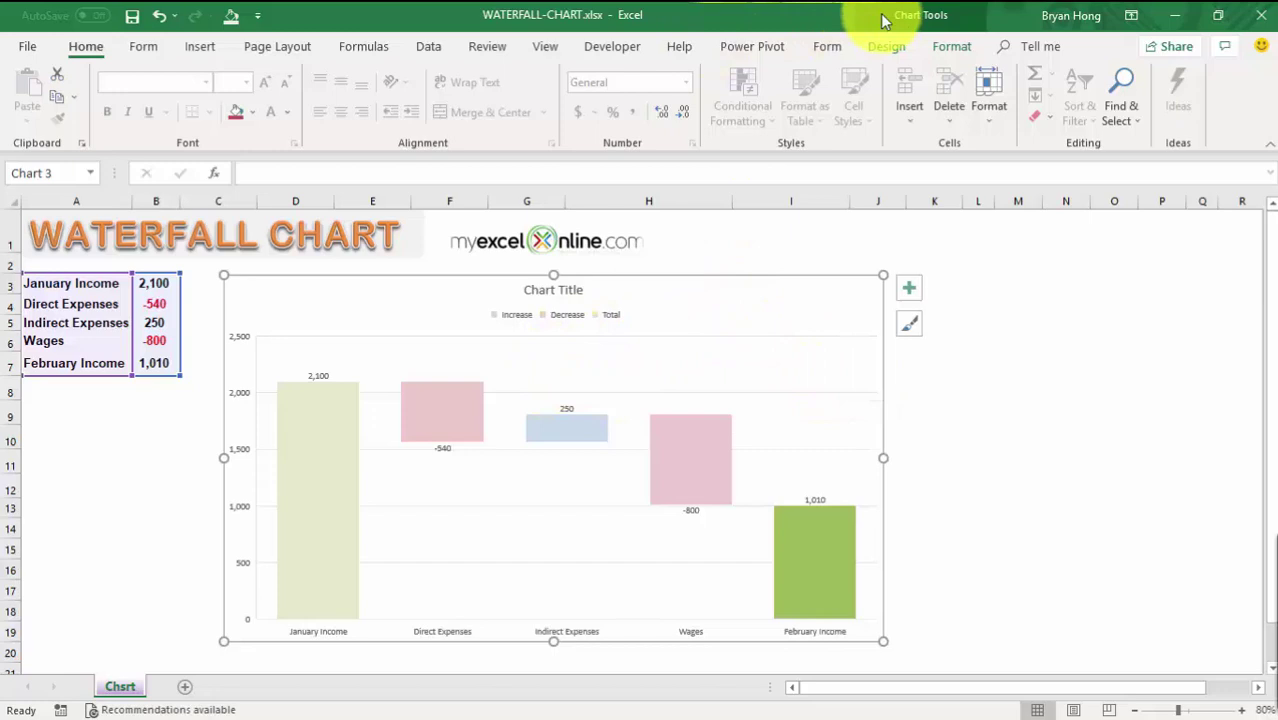
- Apply the chart style with the dark grey background to the waterfall chart and deselect the chart
click(888, 46)
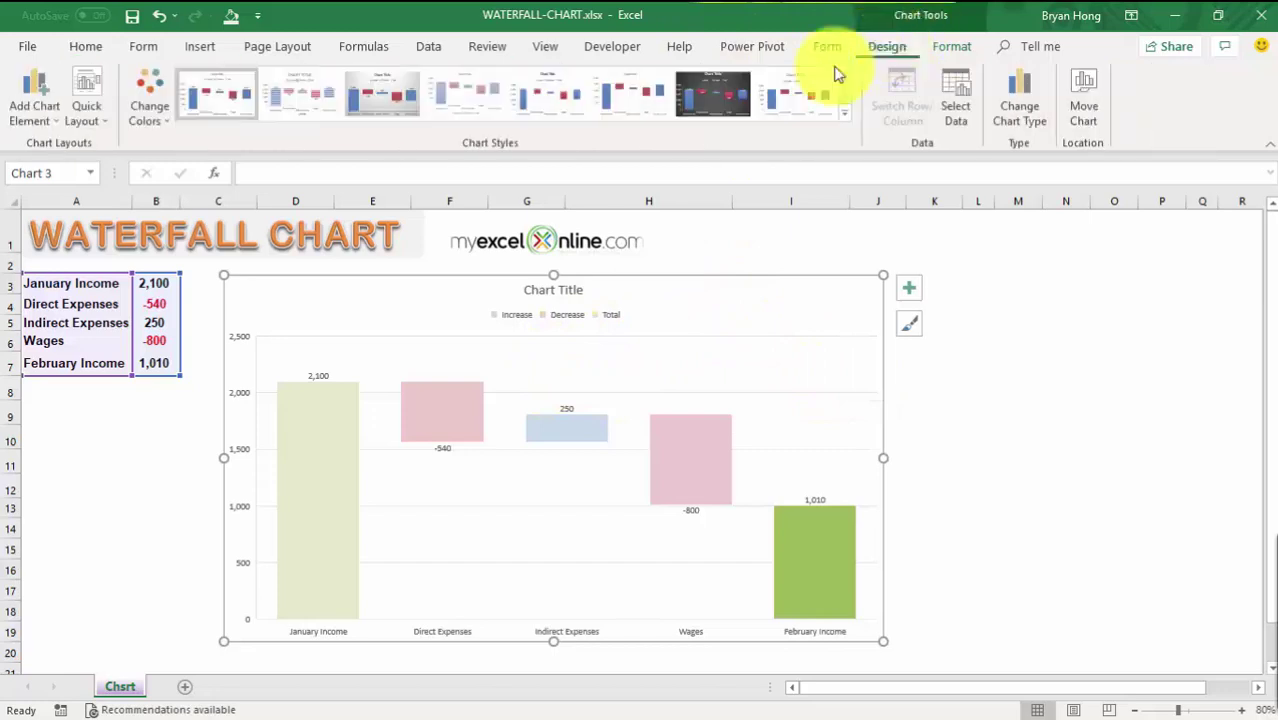
click(719, 96)
click(948, 533)
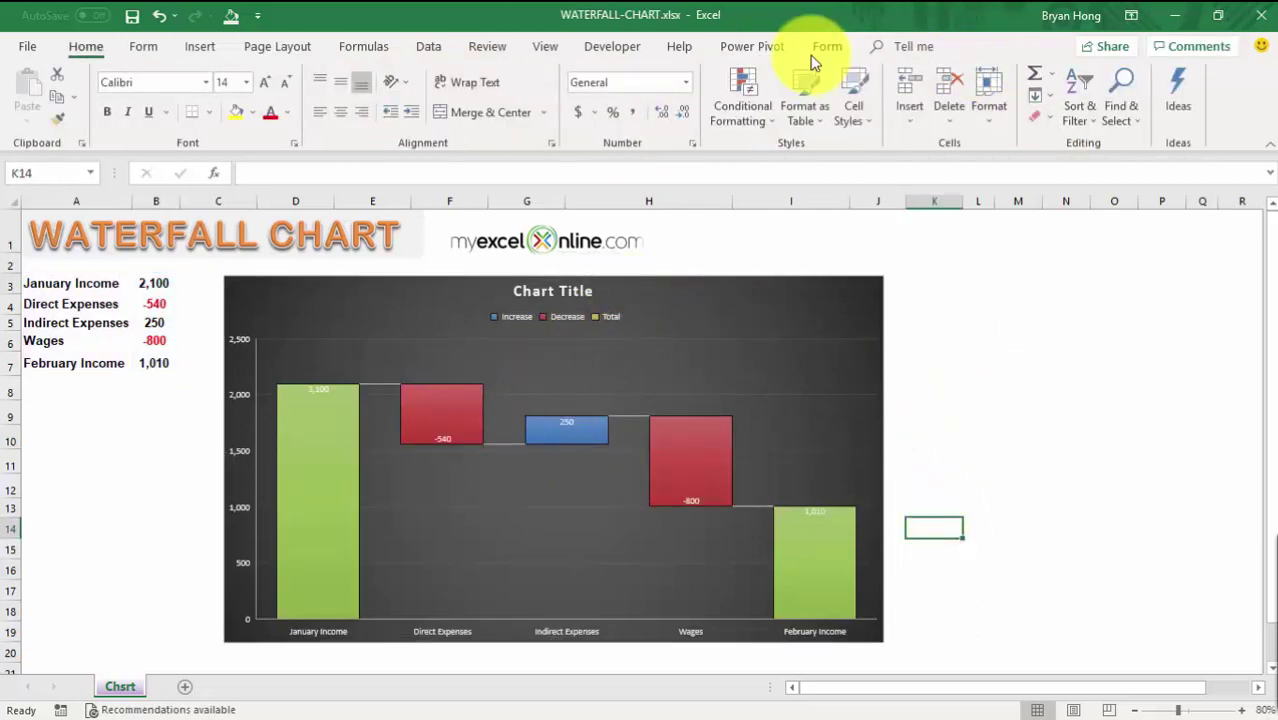
- Review the full set of chart styles for the waterfall chart, keep the dark one, and delete the chart title
click(757, 394)
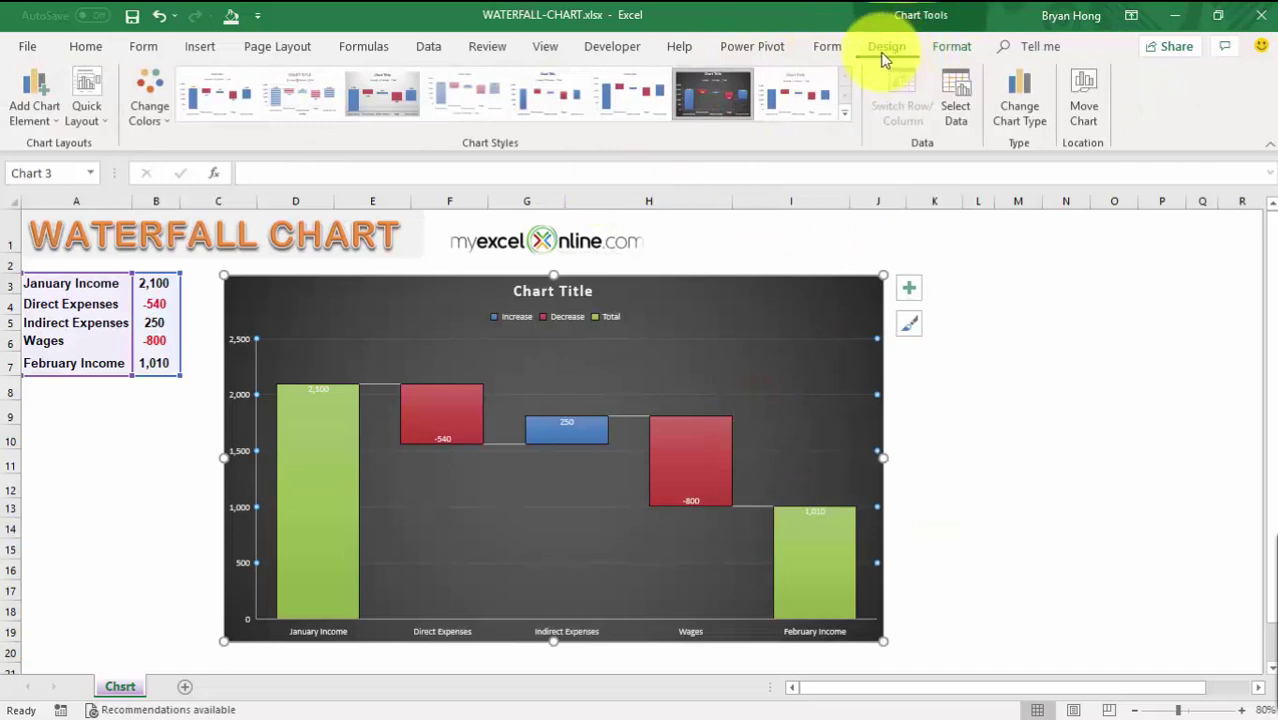
click(842, 113)
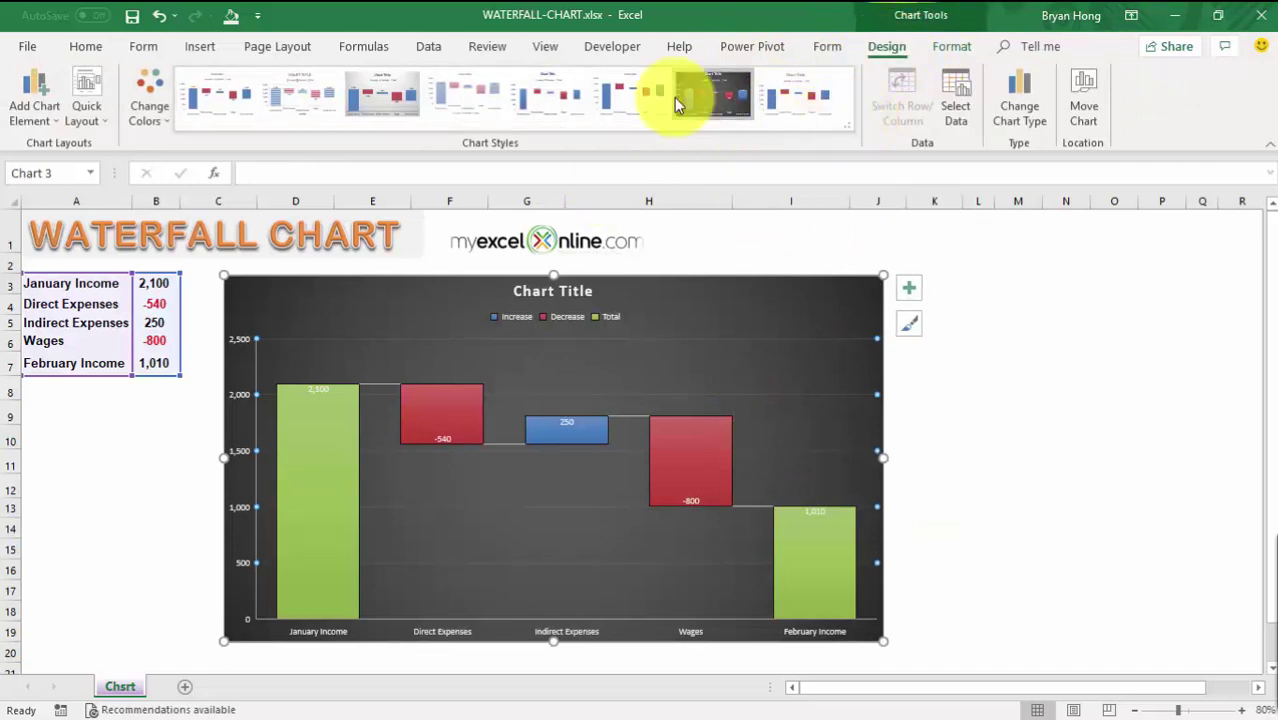
click(677, 103)
click(578, 280)
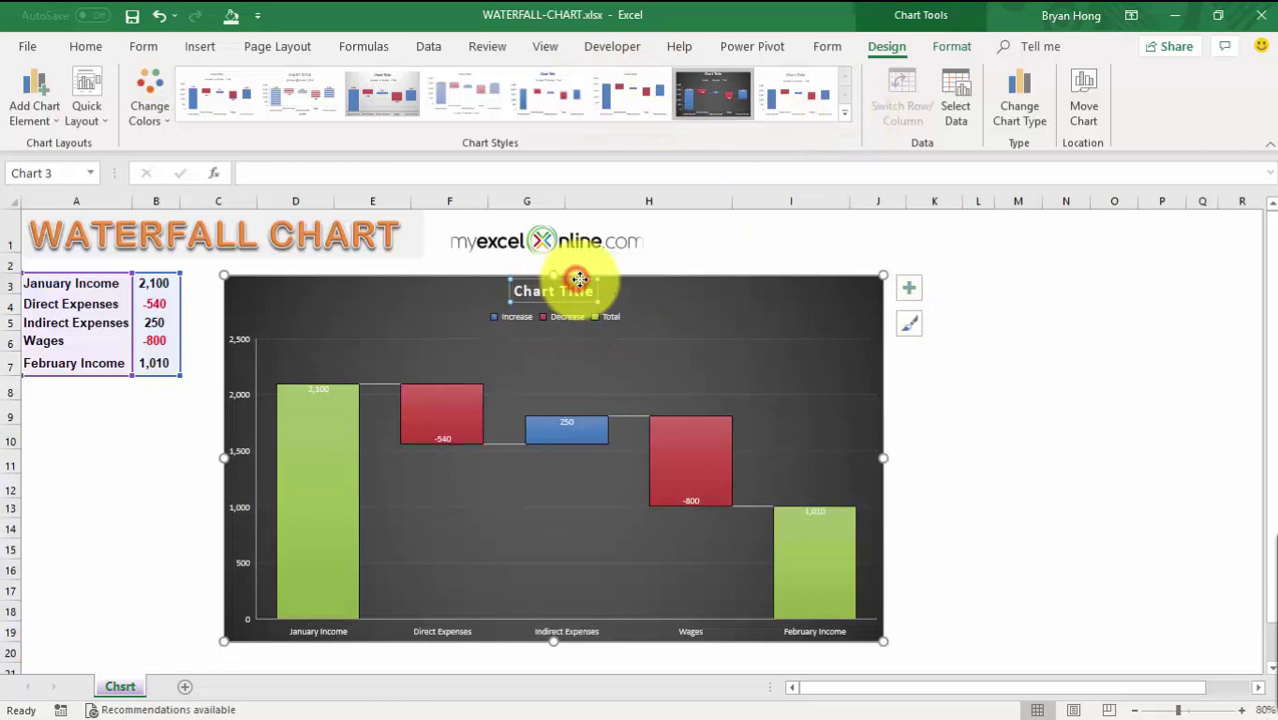
key(Delete)
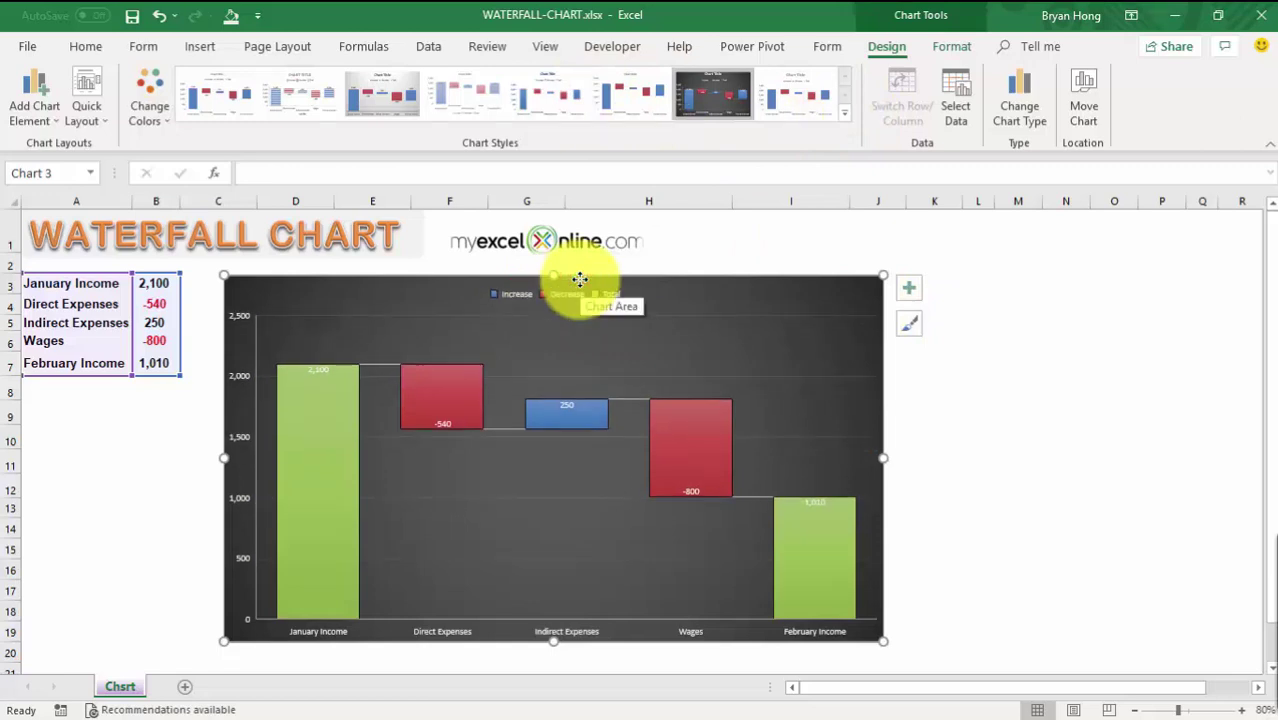